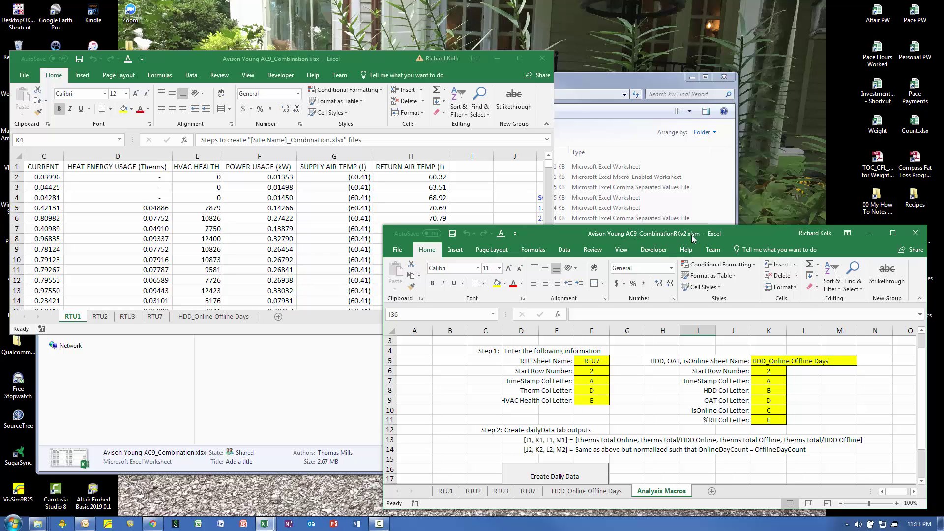
Step: Move the Analysis Macros sheet from the Avison Young AC9_CombinationRKv2.xlsm workbook to the end of Avison Young AC9_Combination.xlsx
drag(288, 63, 284, 37)
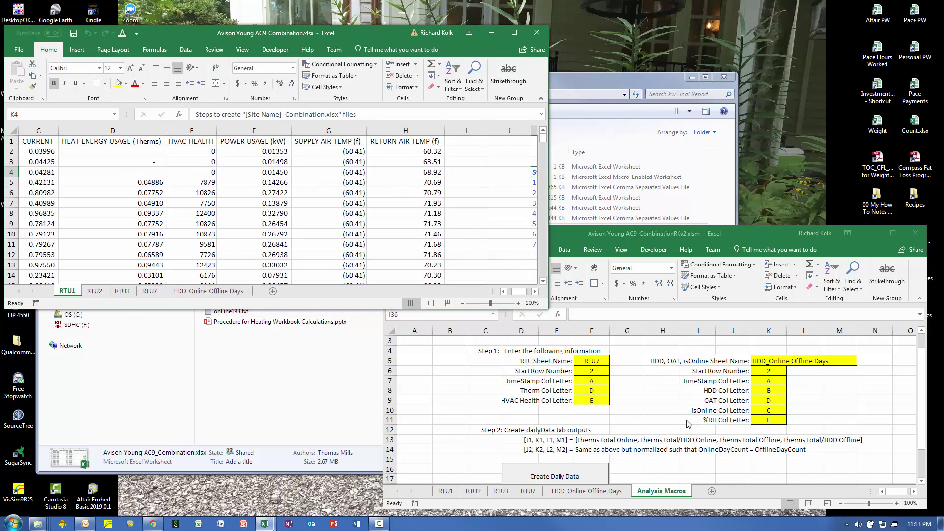
click(667, 493)
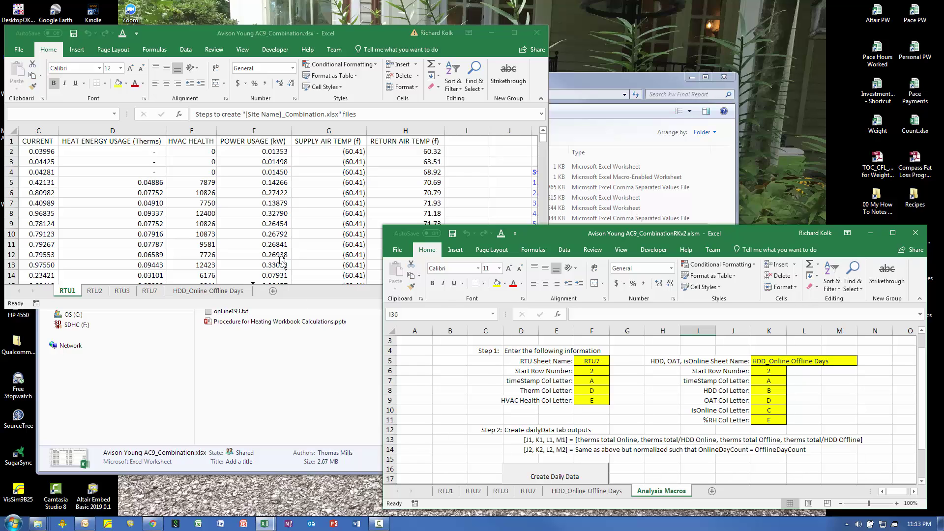
drag(282, 261, 282, 261)
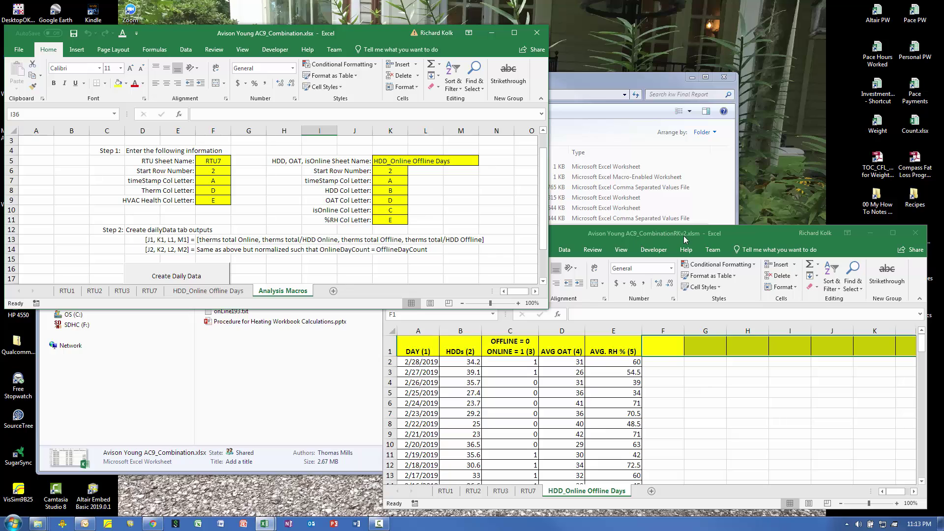
Step: Close Avison Young AC9_CombinationRKv2.xlsm without saving and maximize the Avison Young AC9_Combination.xlsx window
drag(681, 236, 520, 238)
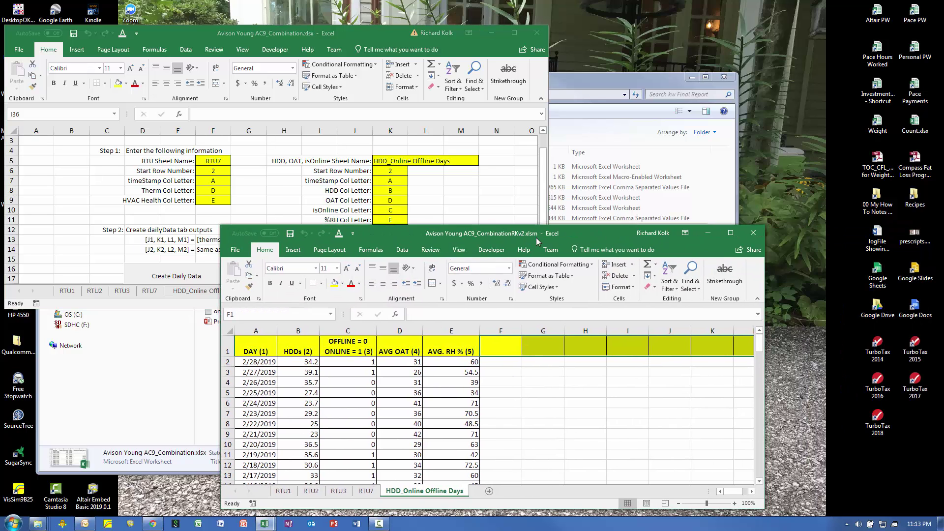
click(753, 238)
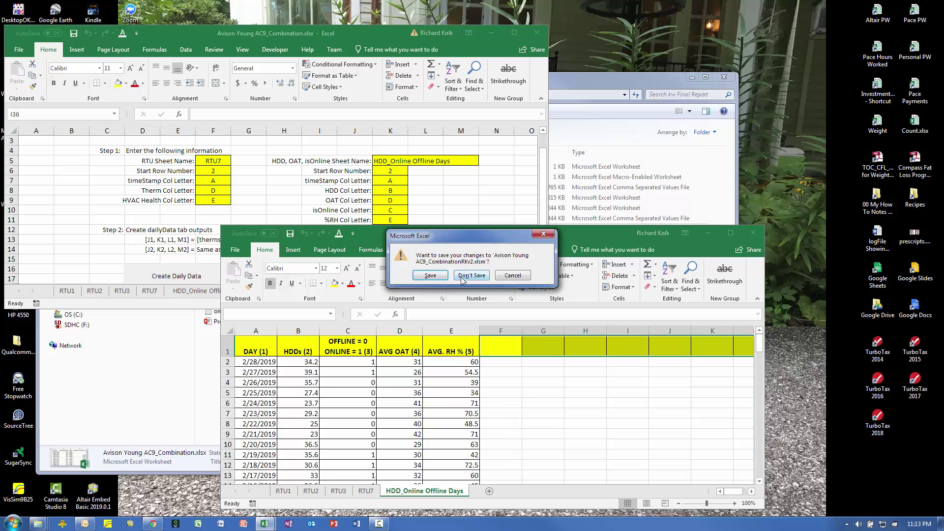
click(462, 275)
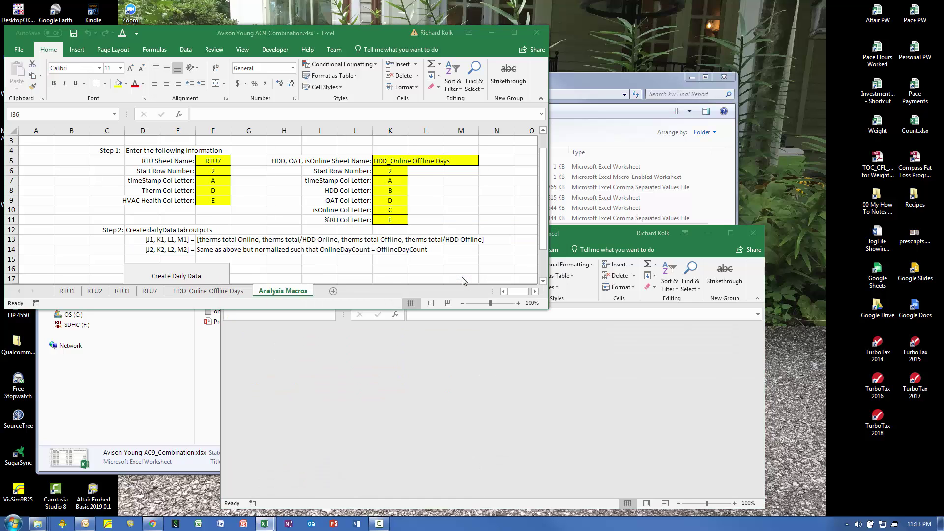
click(515, 33)
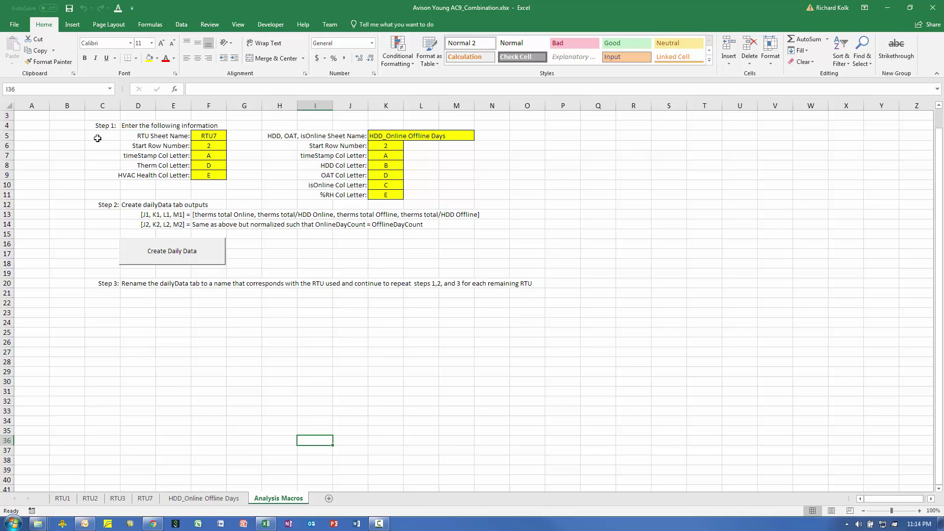
Step: Set the RTU Sheet Name in the Analysis Macros inputs to RTU1
click(201, 137)
double_click(218, 135)
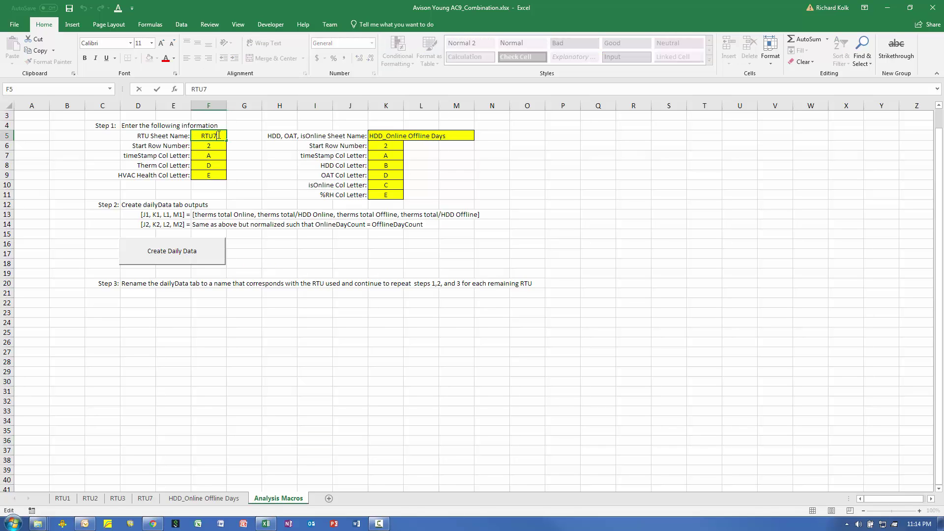
key(BackSpace)
text(12)
key(BackSpace)
key(BackSpace)
text(1)
click(239, 170)
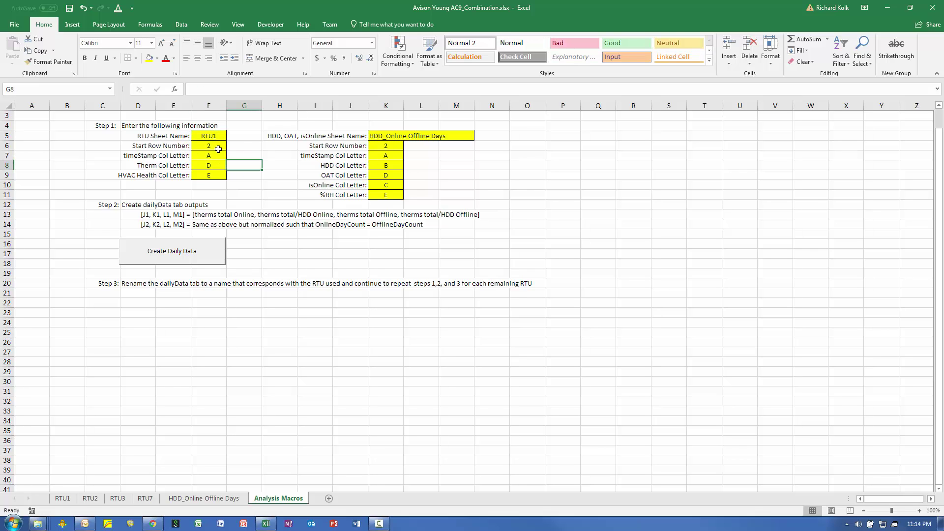
Step: Compare the first data row and timestamp column on the RTU1 sheet with the start row and timeStamp settings in Analysis Macros
click(199, 244)
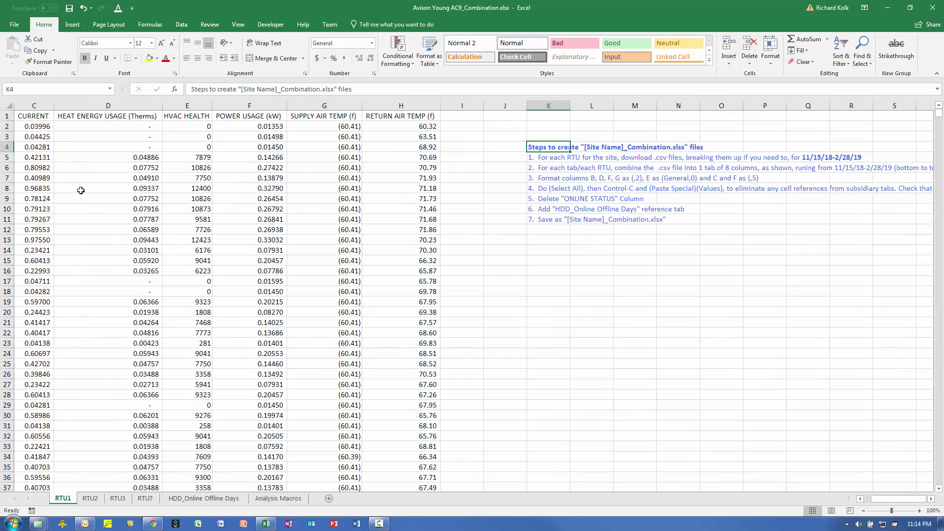
click(6, 126)
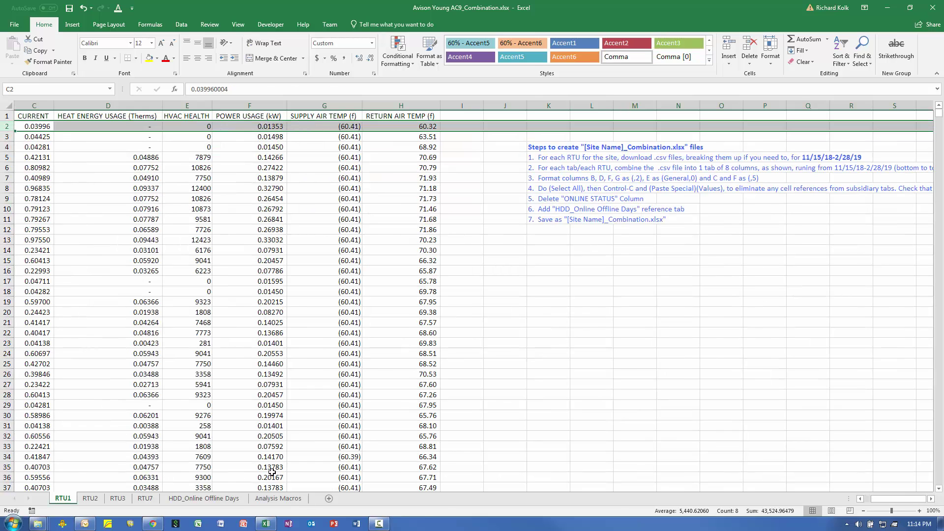
click(278, 498)
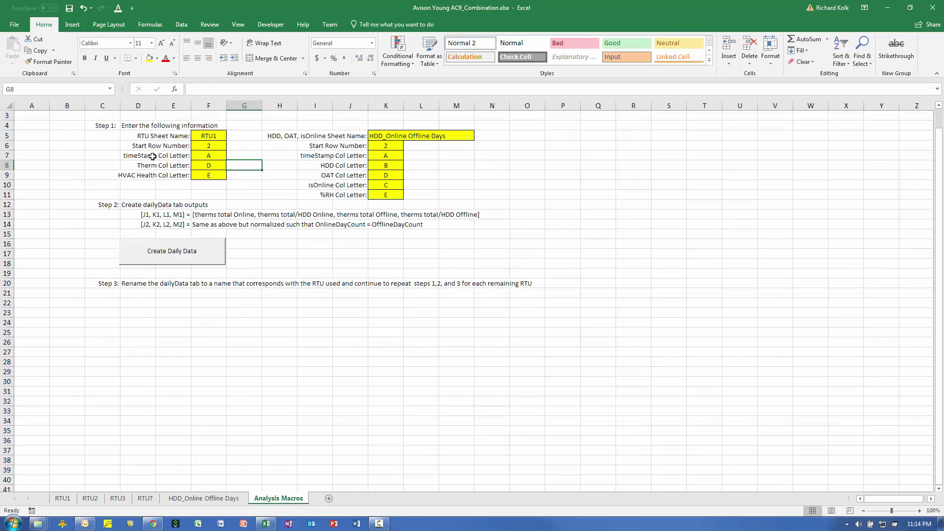
click(62, 498)
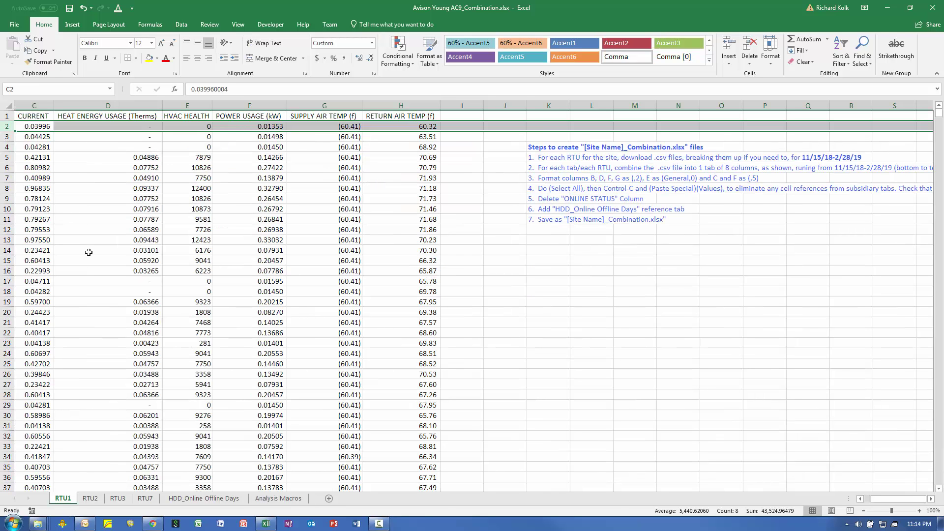
click(258, 457)
key(Home)
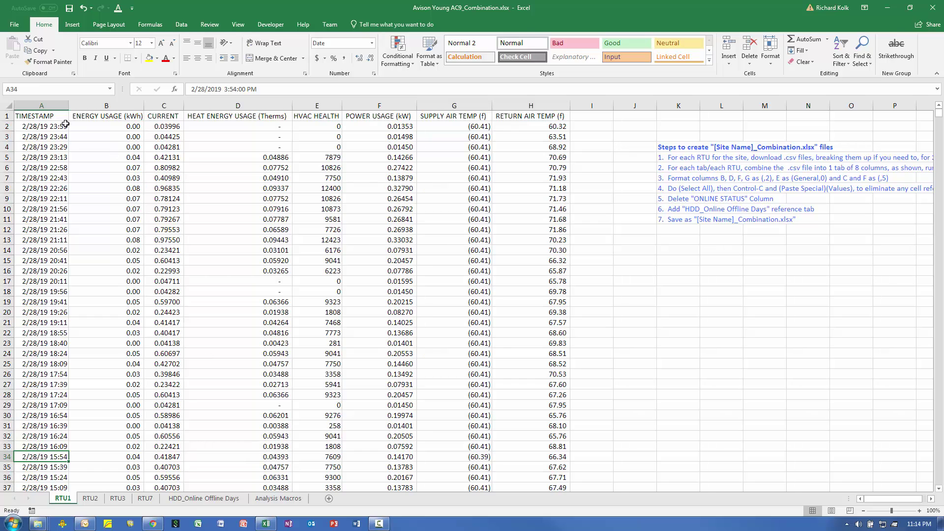
click(41, 106)
click(278, 497)
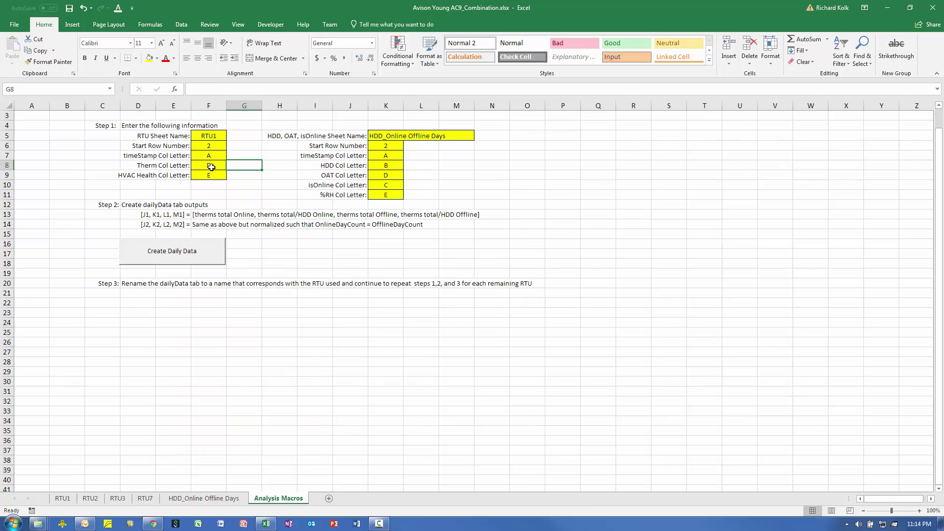
Step: Compare the heat energy and HVAC health columns on the RTU1 sheet with the Therm and HVAC Health column letters in Analysis Macros
click(63, 498)
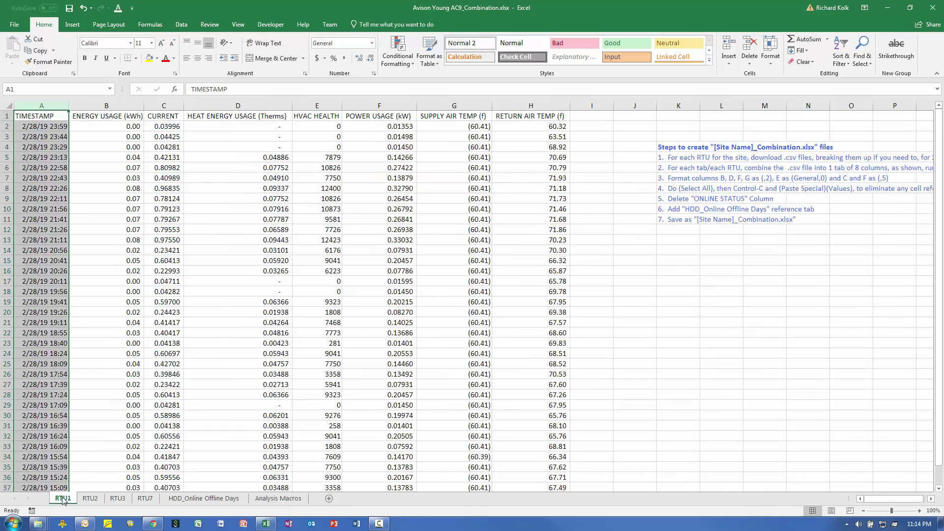
click(250, 106)
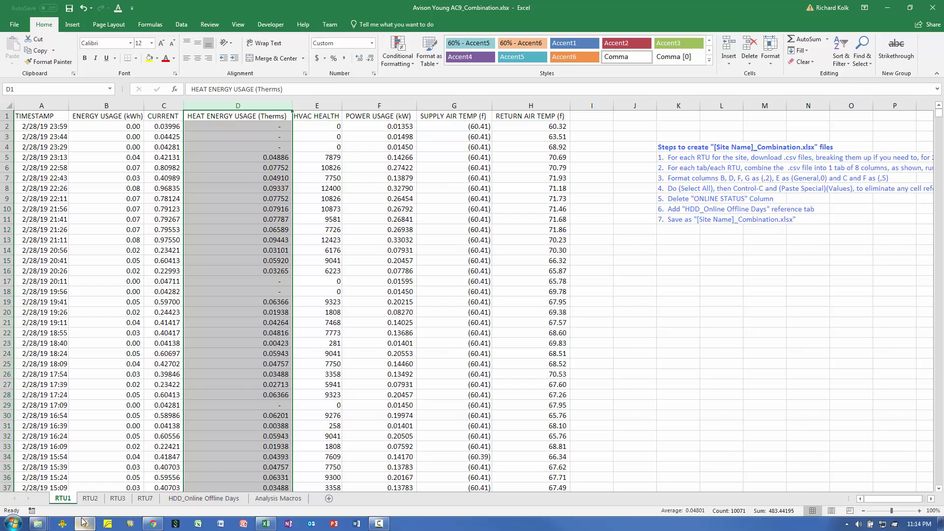
click(288, 500)
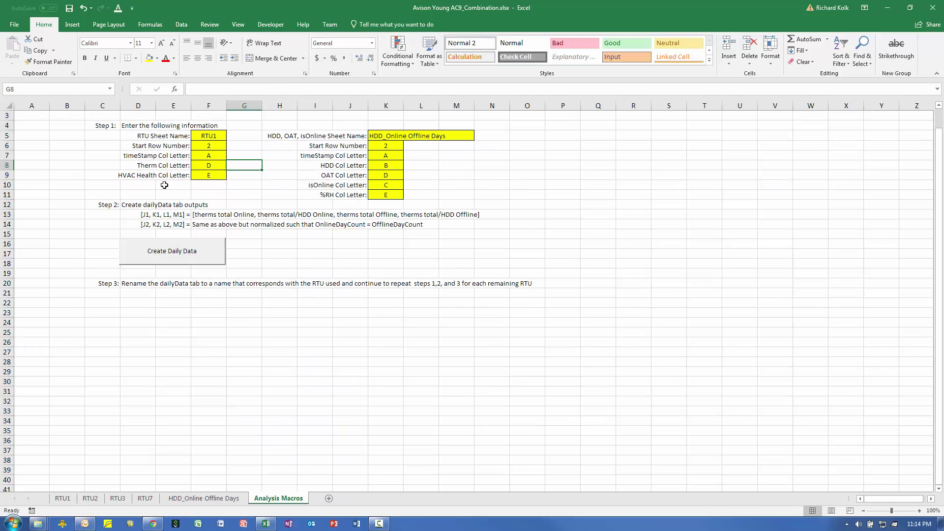
click(152, 177)
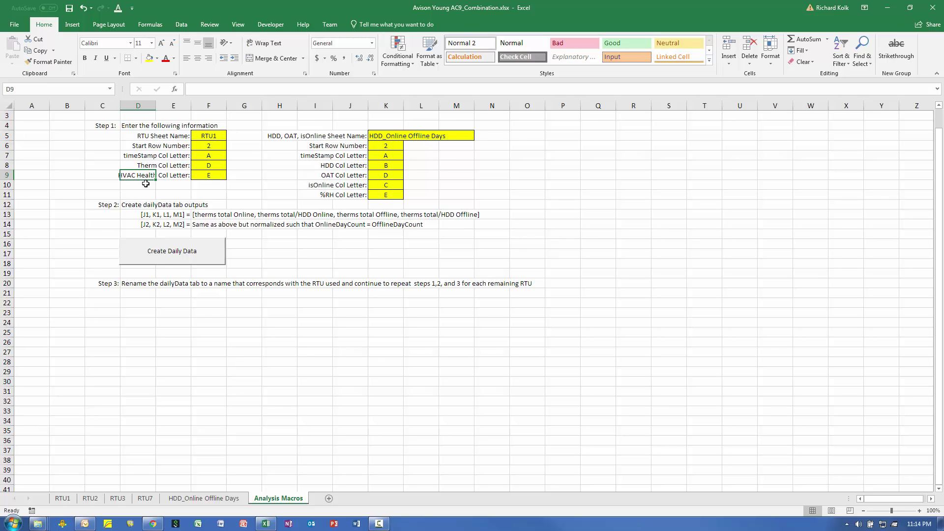
click(63, 498)
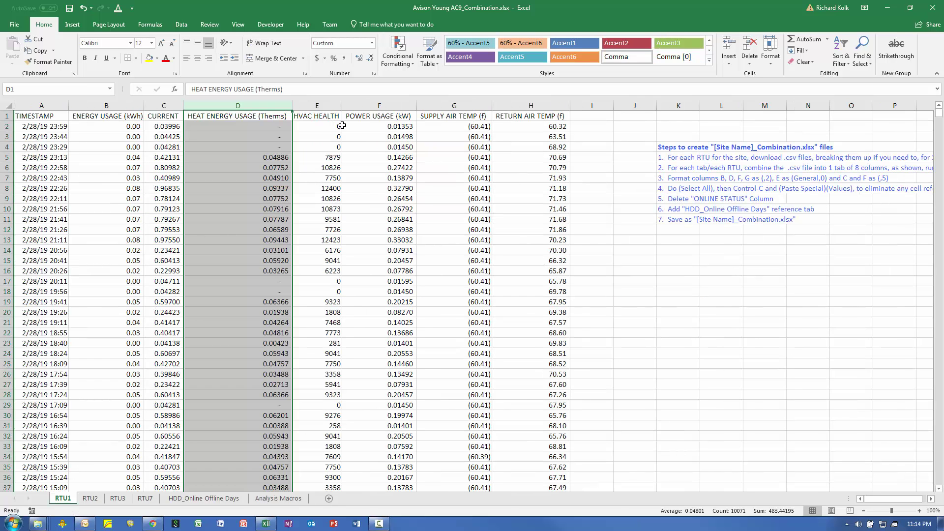
click(317, 105)
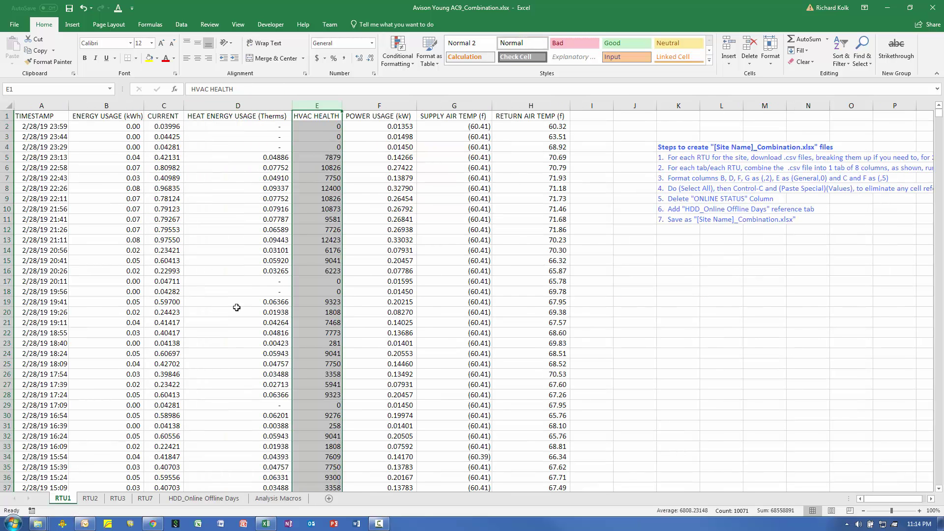
click(278, 498)
drag(233, 134, 236, 174)
click(433, 155)
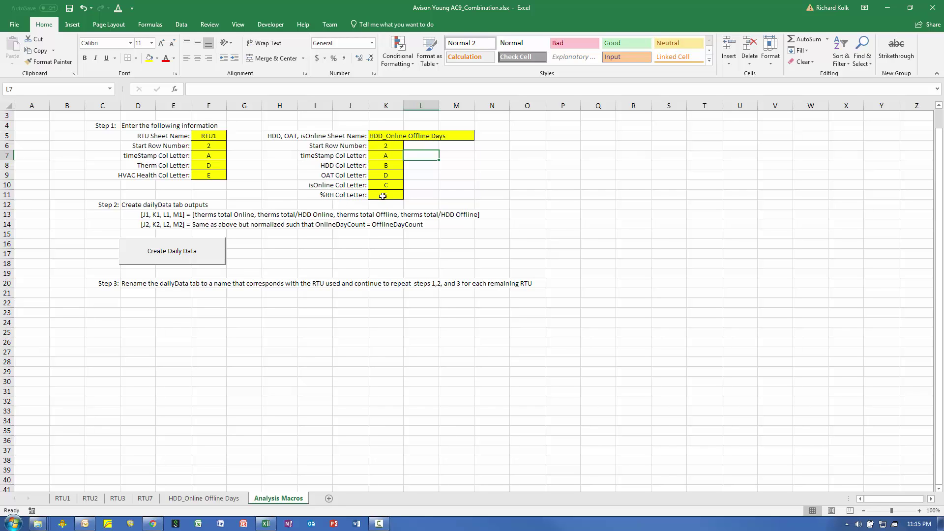
Step: Clear the notes block in G1:S13 on the HDD_Online Offline Days sheet
click(220, 500)
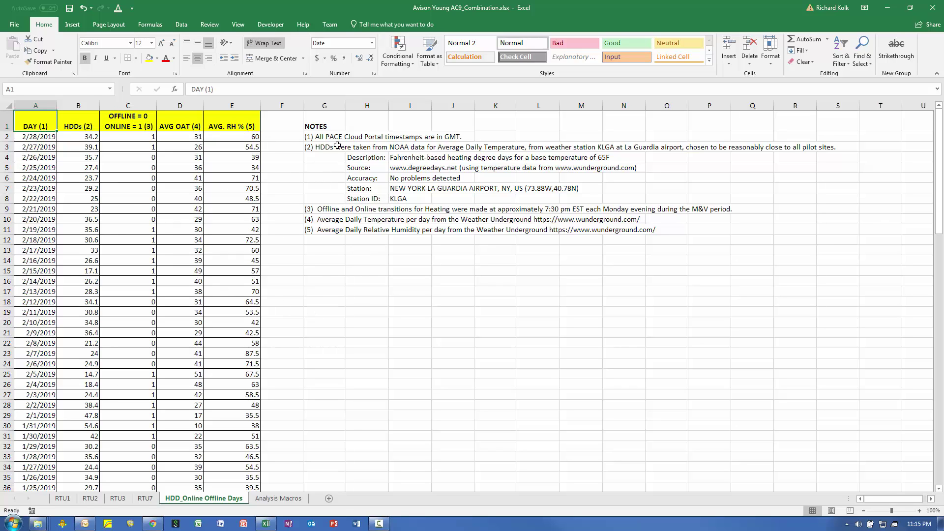
drag(318, 124, 827, 248)
key(Delete)
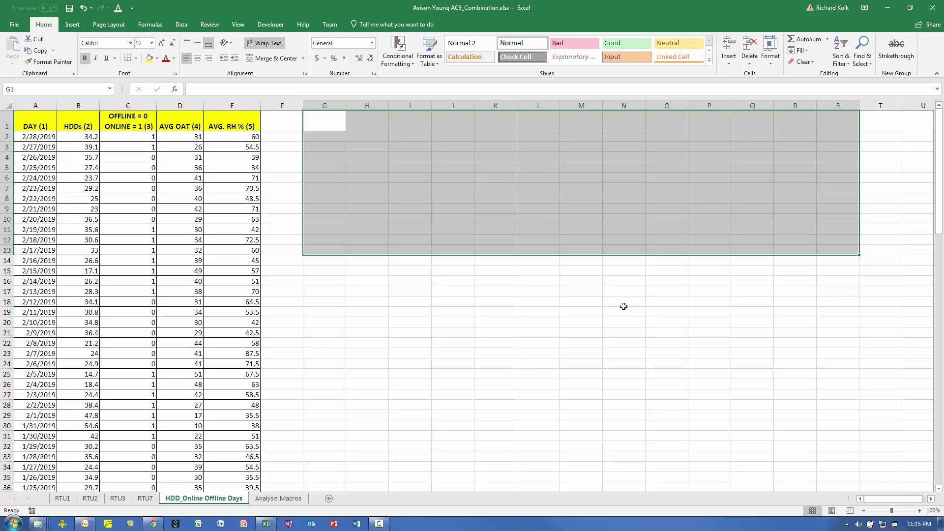
Step: Run the Create Daily Data macro from the Analysis Macros sheet to generate the dailyData sheet
click(279, 499)
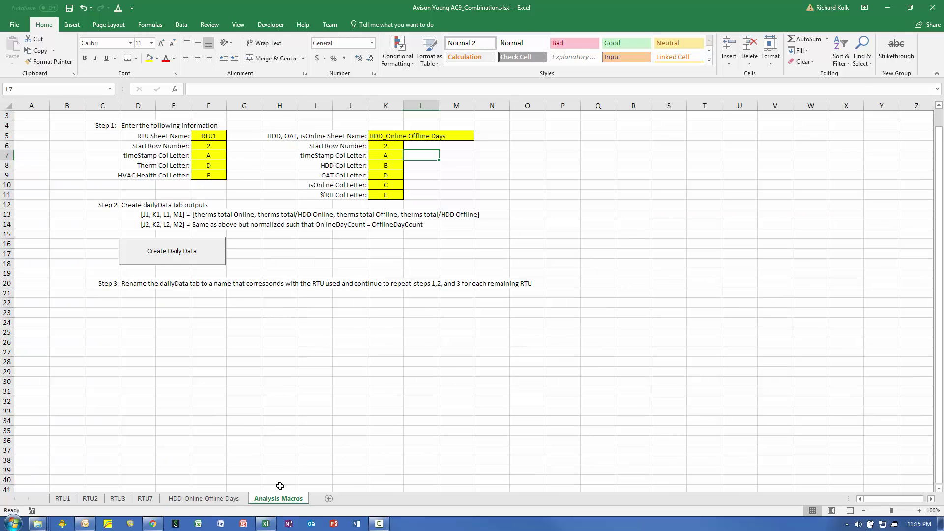
click(182, 252)
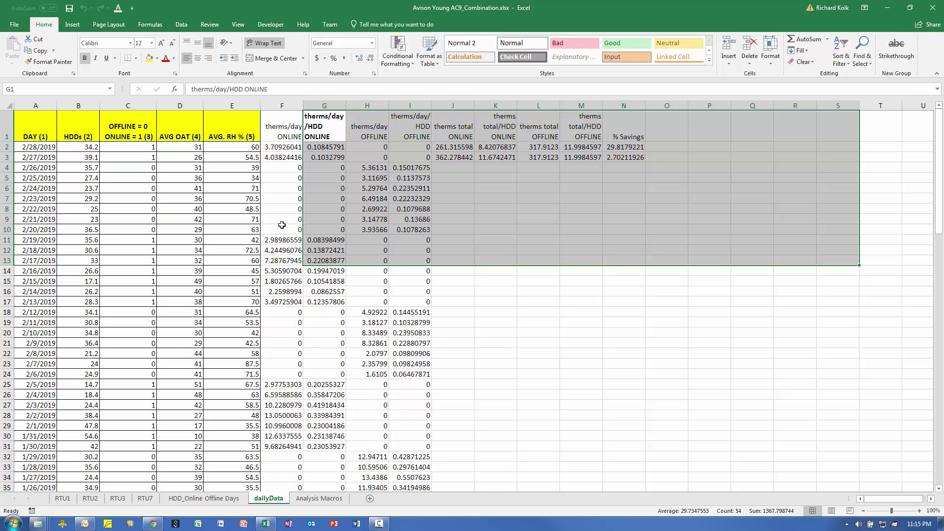
click(537, 313)
Step: Apply a yellow fill and all borders to the header cells F1:N1 on the dailyData sheet
drag(298, 132, 634, 129)
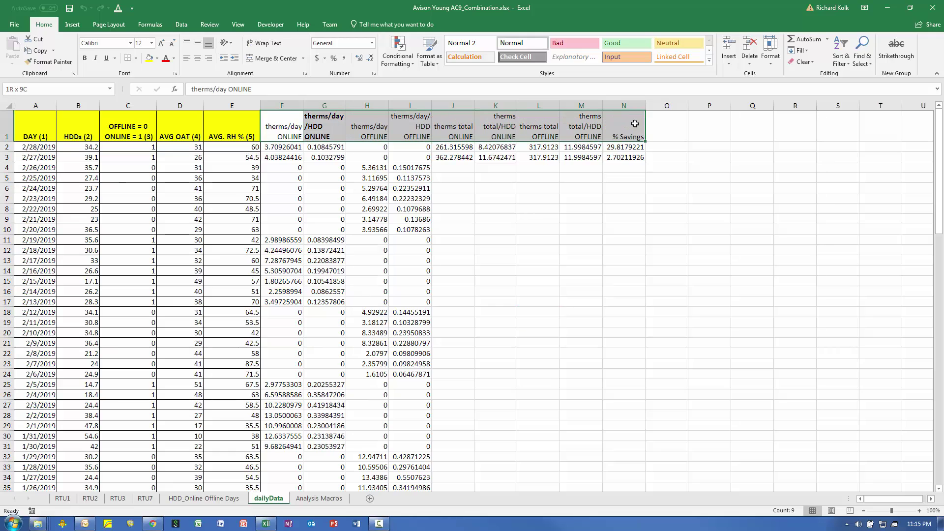
click(149, 59)
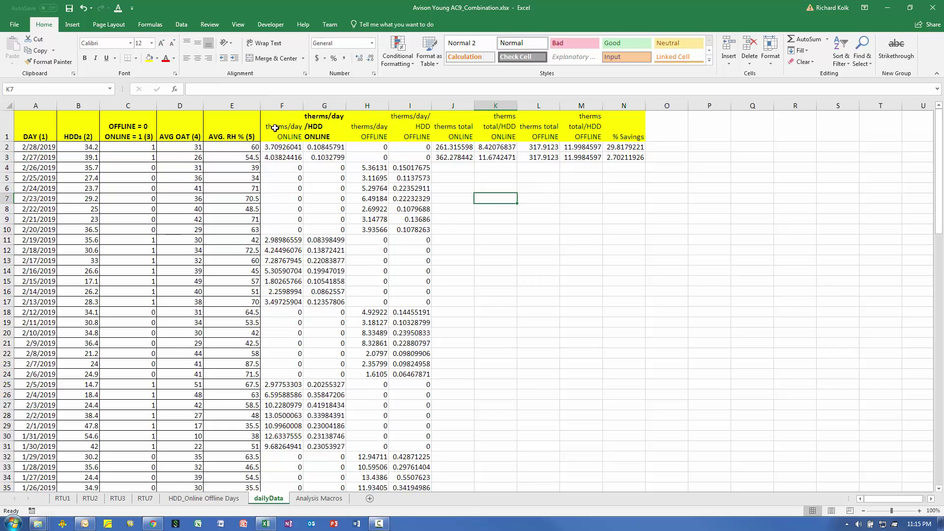
click(136, 58)
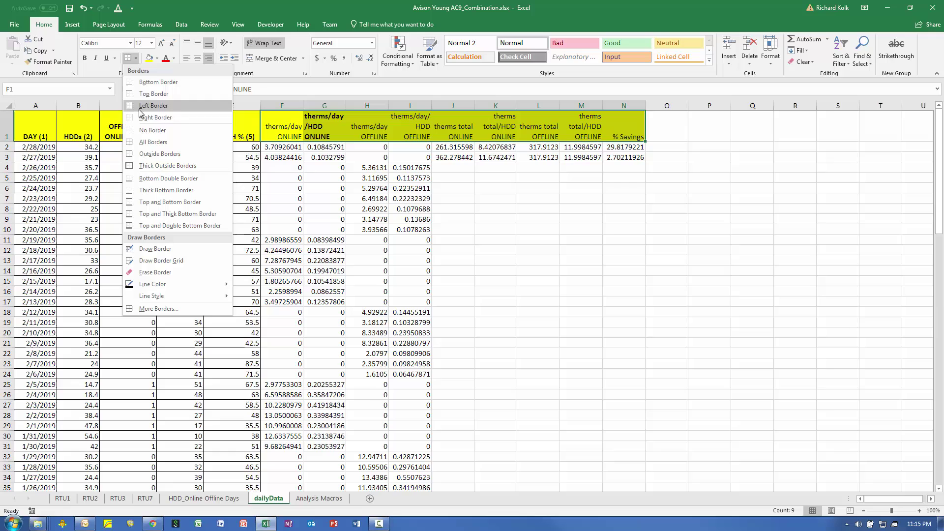
click(139, 142)
click(528, 218)
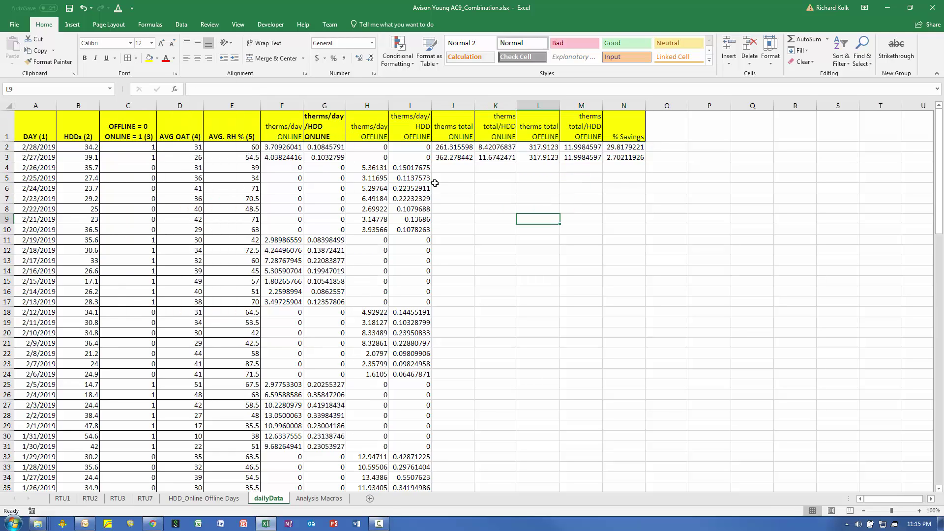
Step: Make the text in header cells F1:N1 bold
drag(295, 130, 618, 129)
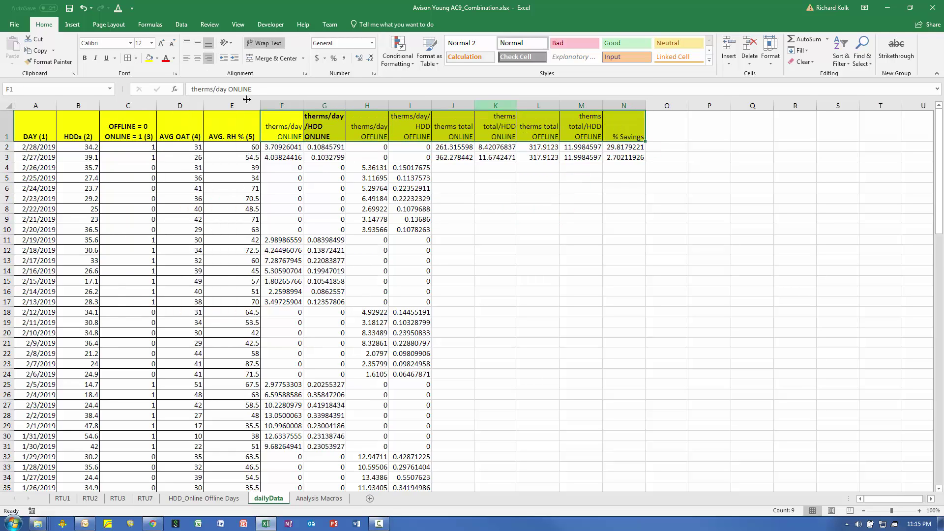
click(85, 58)
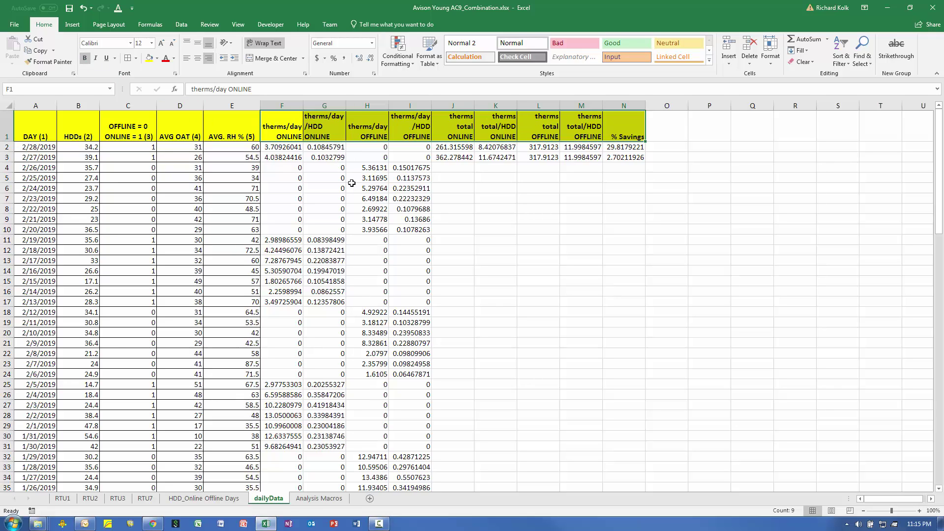
click(541, 208)
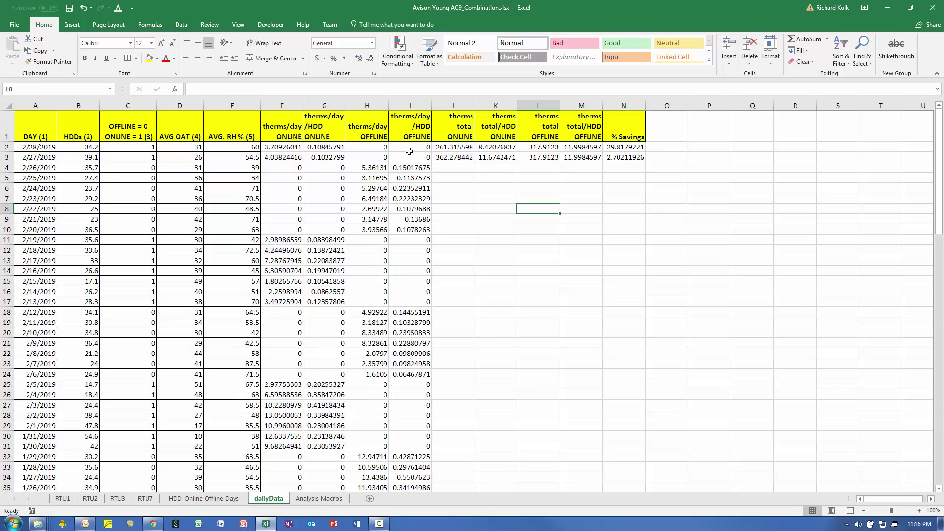
Step: Examine the therms/day ONLINE and therms/day/HDD ONLINE headers and the first two daily values in column F
drag(290, 121, 313, 123)
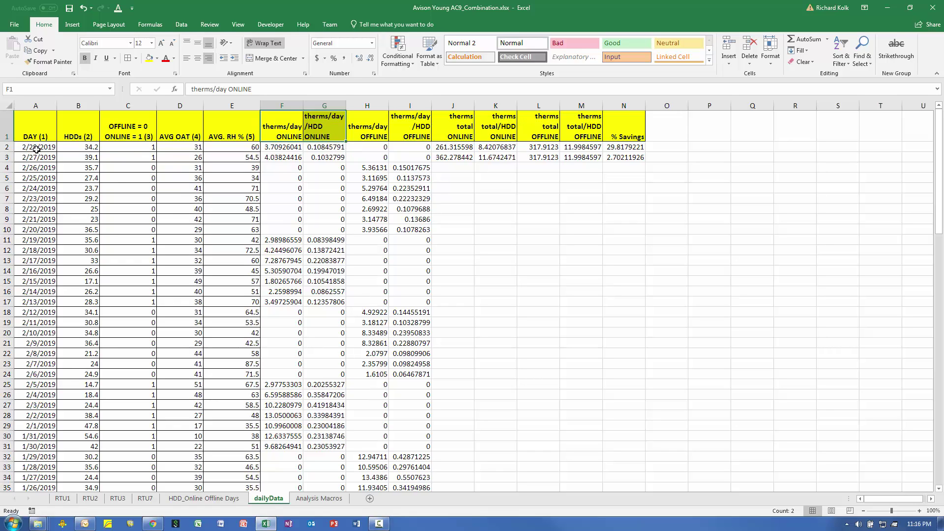
click(281, 149)
click(282, 157)
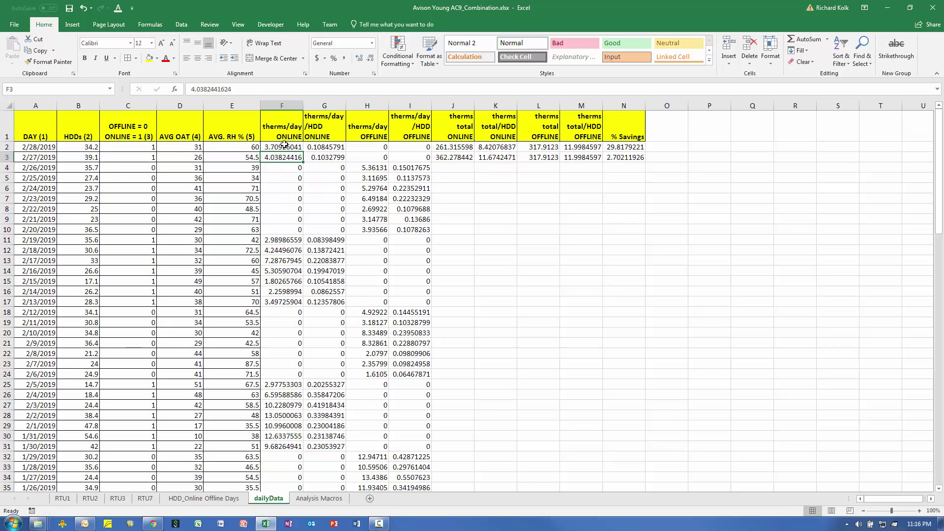
Step: Compare the daily therms in the ONLINE and OFFLINE columns F to I over rows 4 to 17 of dailyData
drag(289, 167, 291, 231)
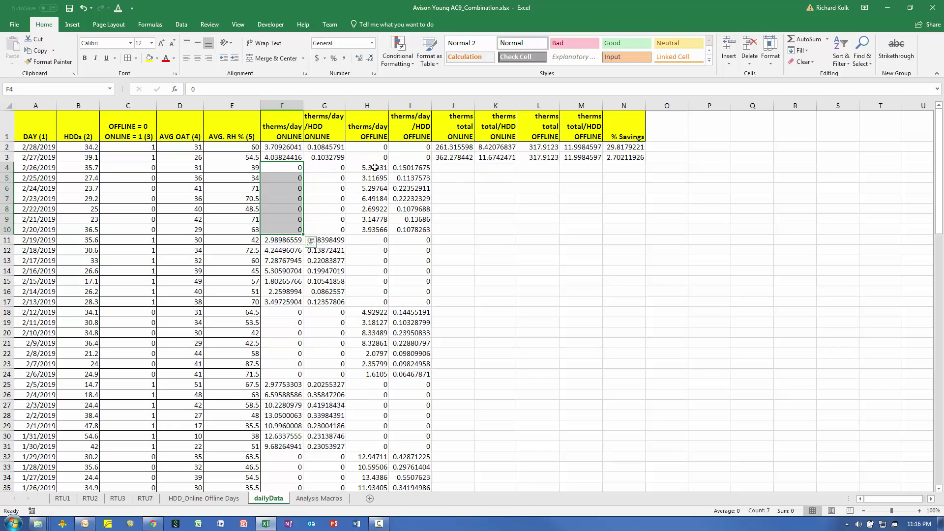
drag(374, 167, 415, 304)
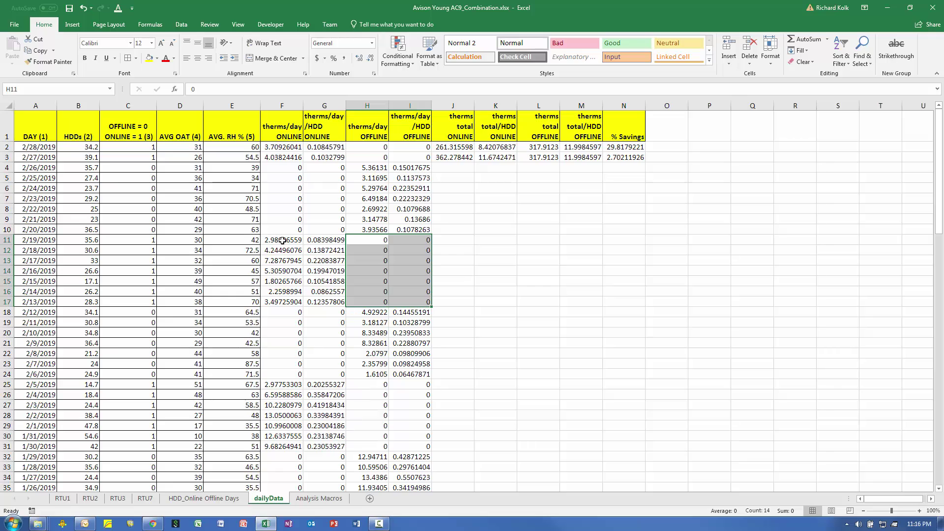
drag(285, 238, 321, 305)
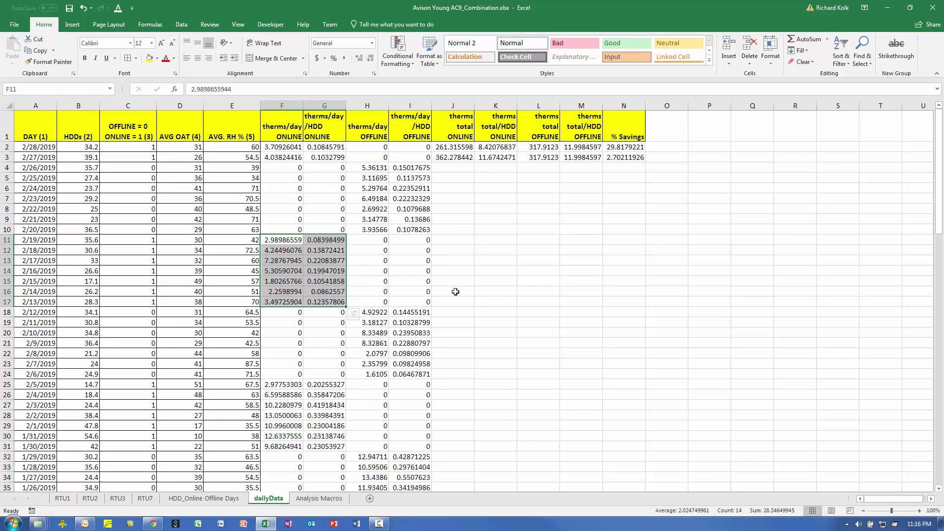
click(452, 291)
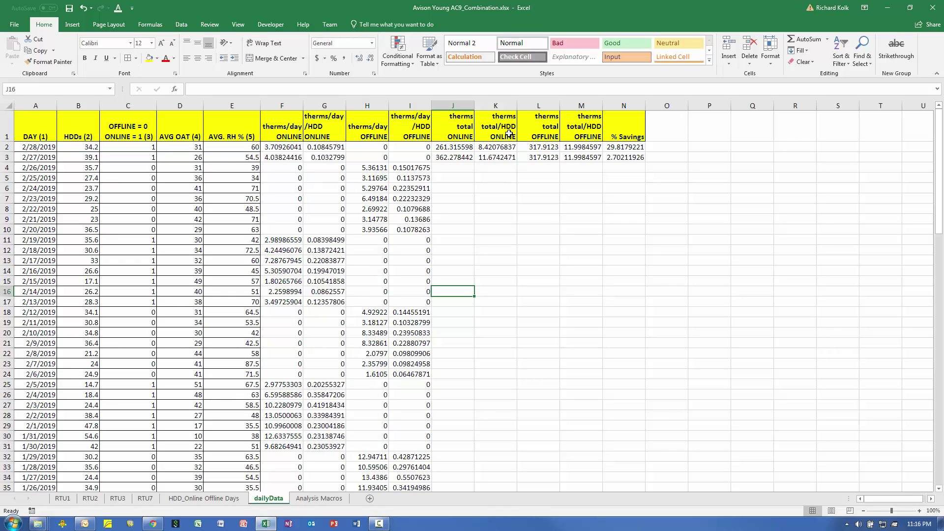
Step: Compare the sums of daily columns F to I with the ONLINE and OFFLINE totals in row 2, and examine the first % Savings value
click(281, 106)
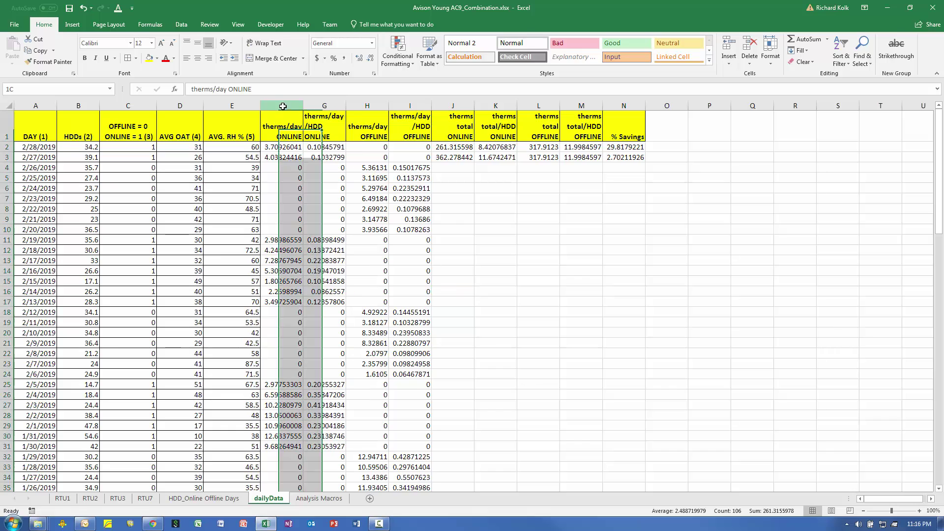
click(458, 147)
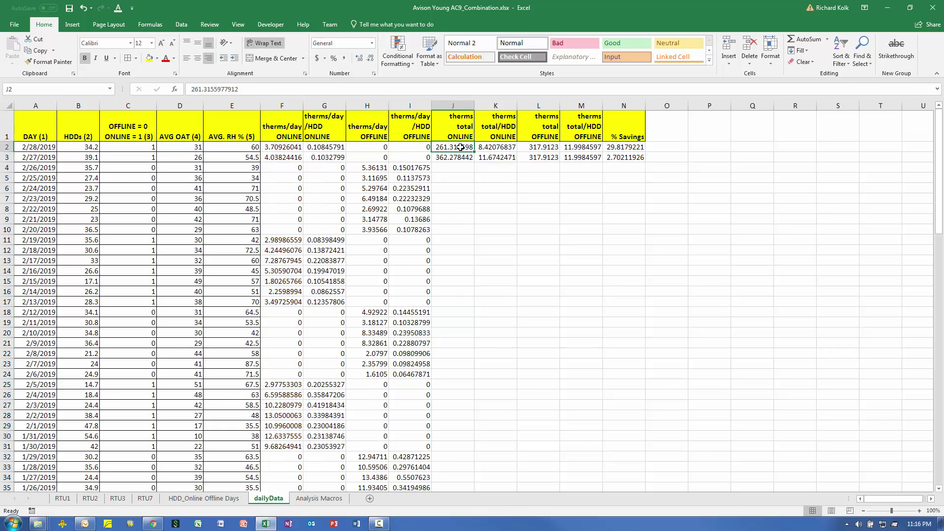
click(317, 106)
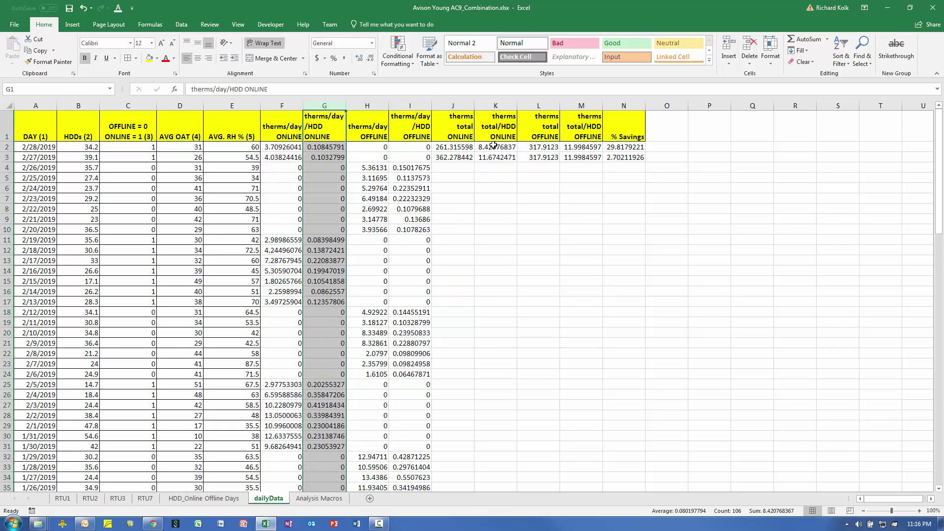
click(493, 146)
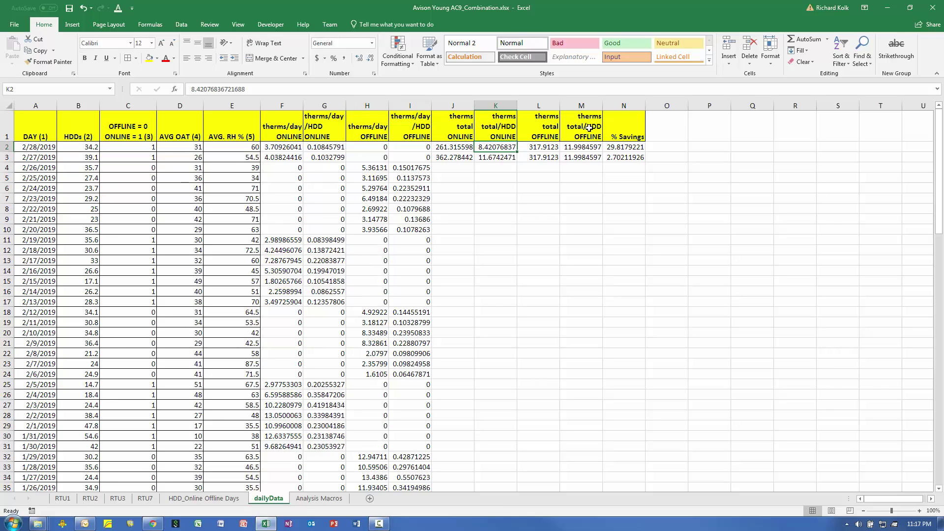
click(367, 105)
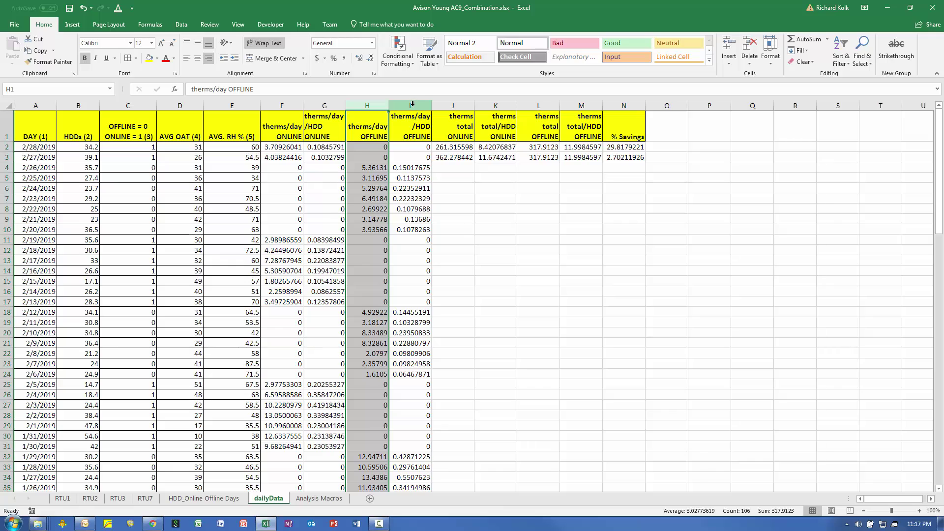
click(409, 106)
click(533, 145)
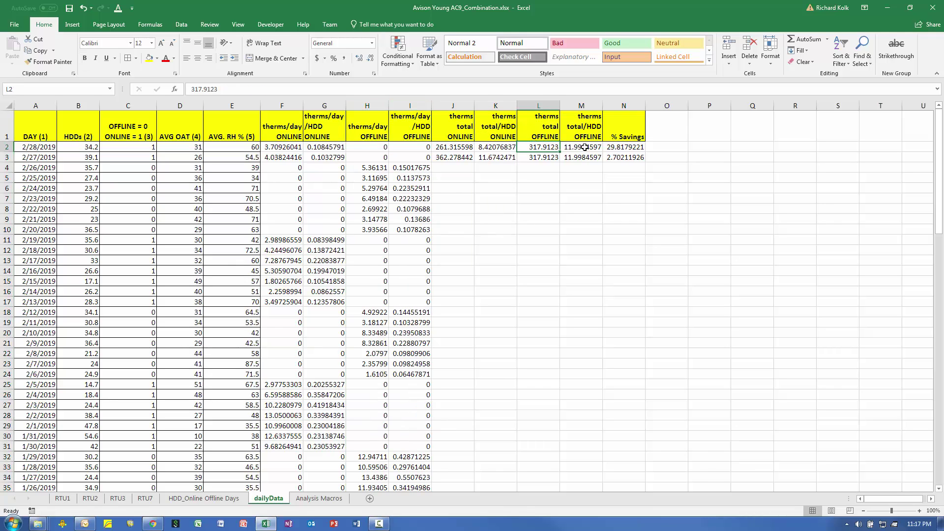
click(583, 147)
click(634, 148)
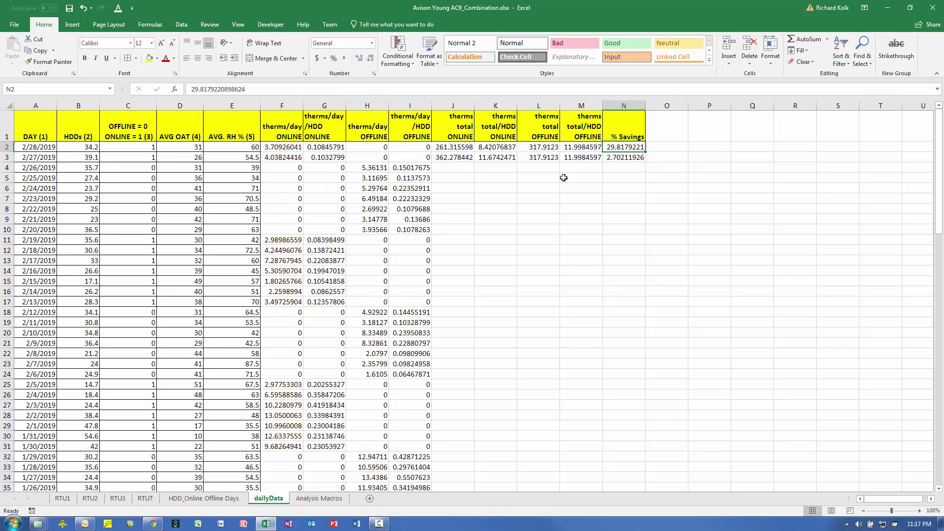
Step: Examine the normalized therms totals and % Savings in cells J3:N3
drag(455, 157, 581, 159)
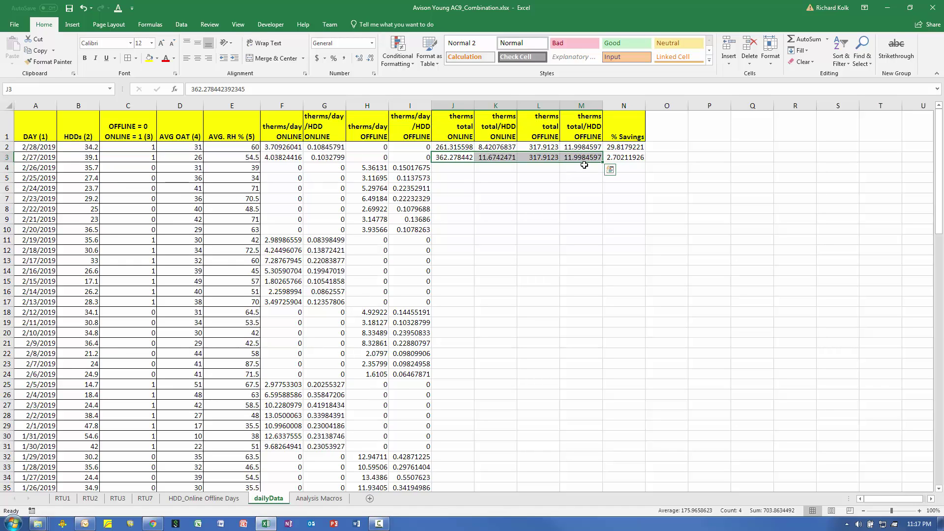
click(620, 158)
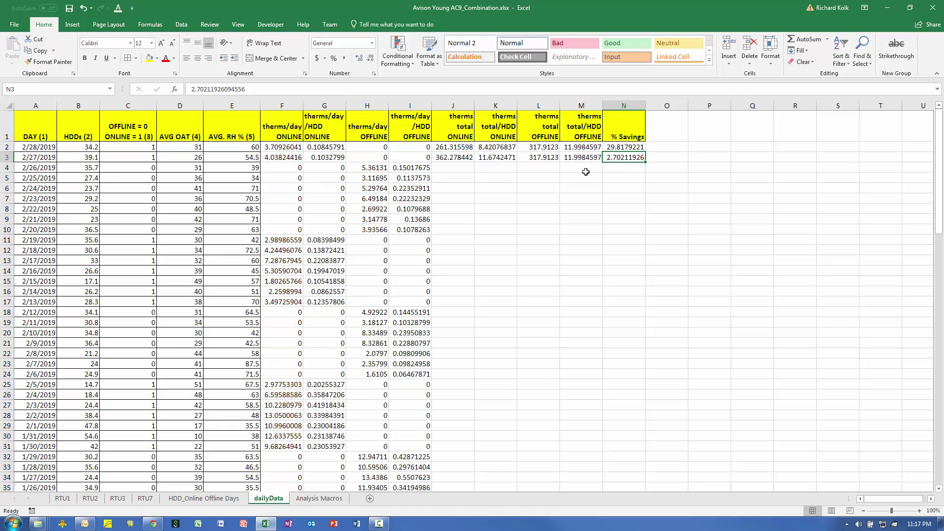
drag(454, 158, 623, 158)
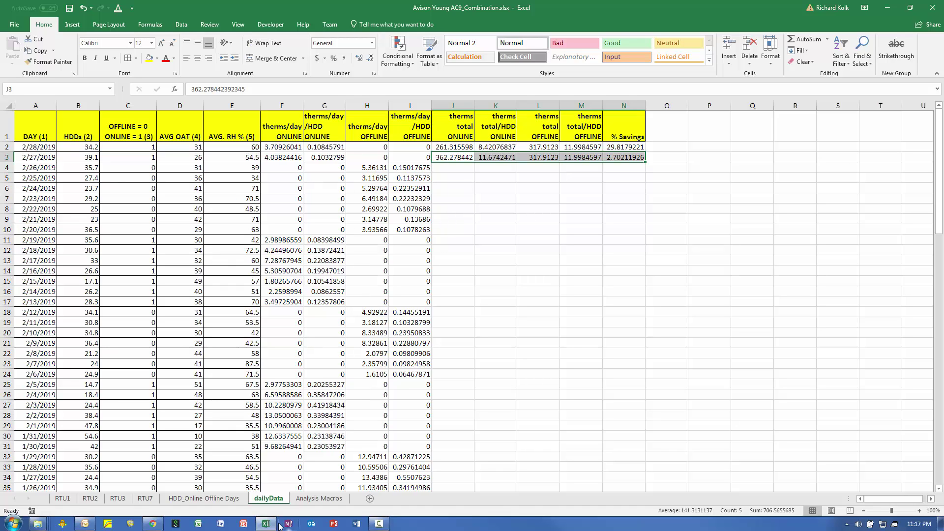
Step: Rename the dailyData sheet to RTU1Summary
double_click(269, 501)
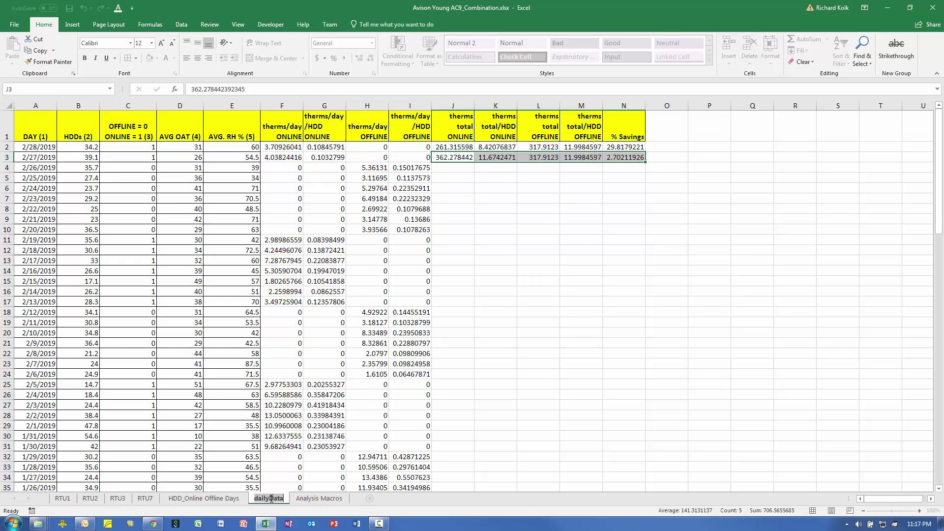
text(RT)
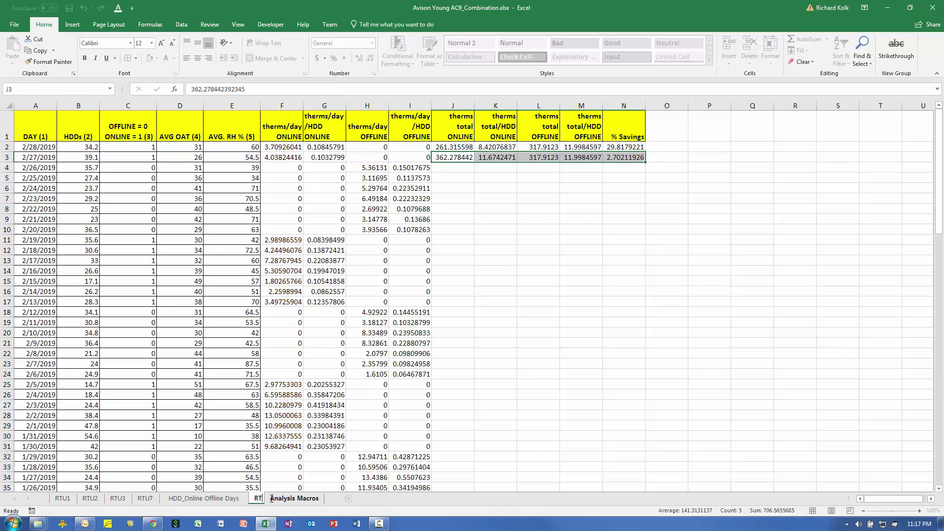
text(U15Summary)
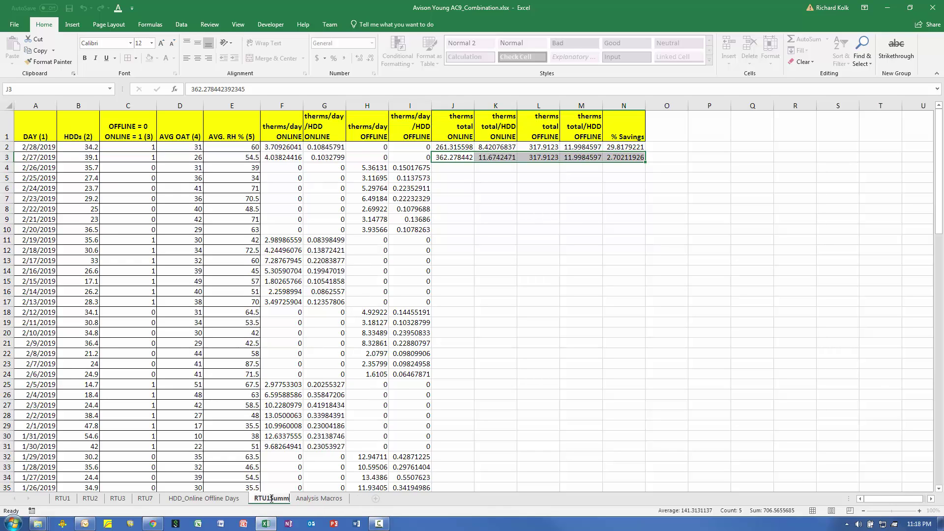
Step: Set the RTU Sheet Name on the Analysis Macros sheet to RTU2 and run the Create Daily Data macro
click(334, 498)
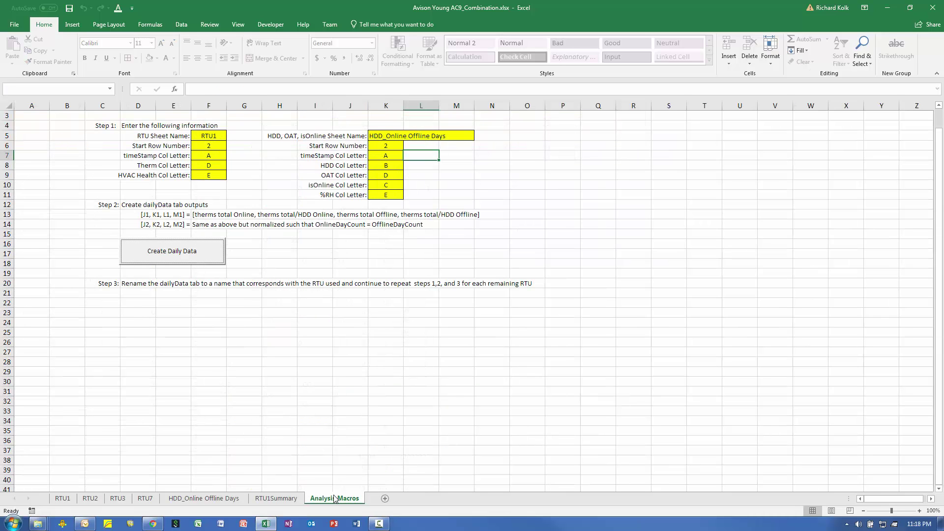
double_click(220, 136)
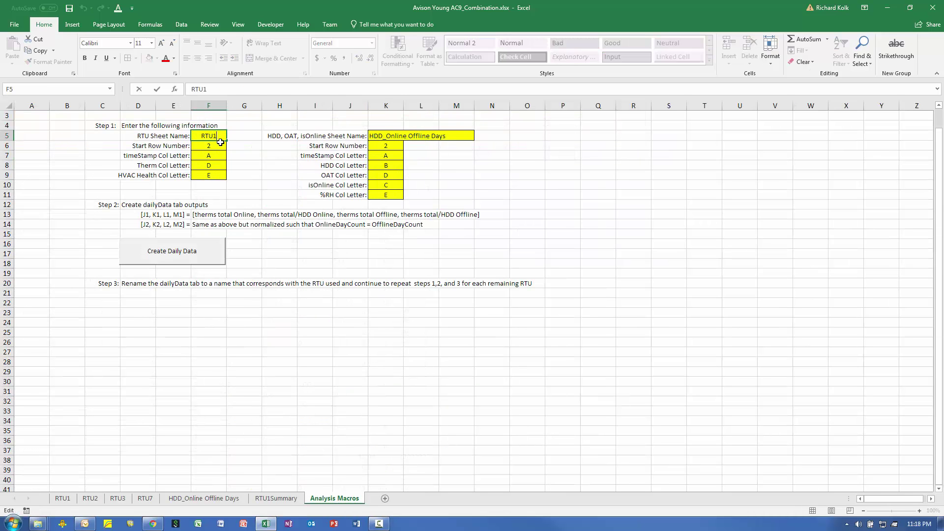
key(BackSpace)
text(2)
click(167, 257)
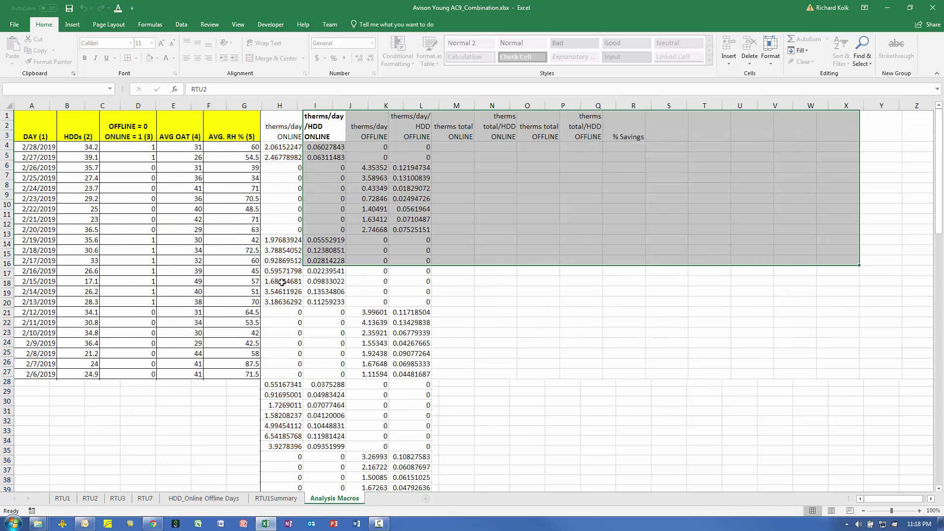
Step: Check the normalized % Savings in N3 and rename the new dailyData sheet to RTU2Summary
click(631, 158)
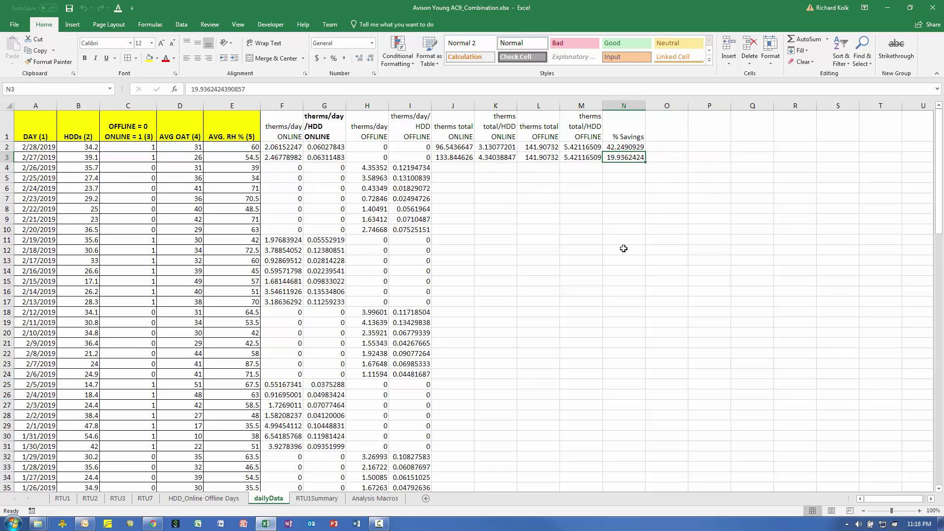
double_click(274, 498)
text(RT)
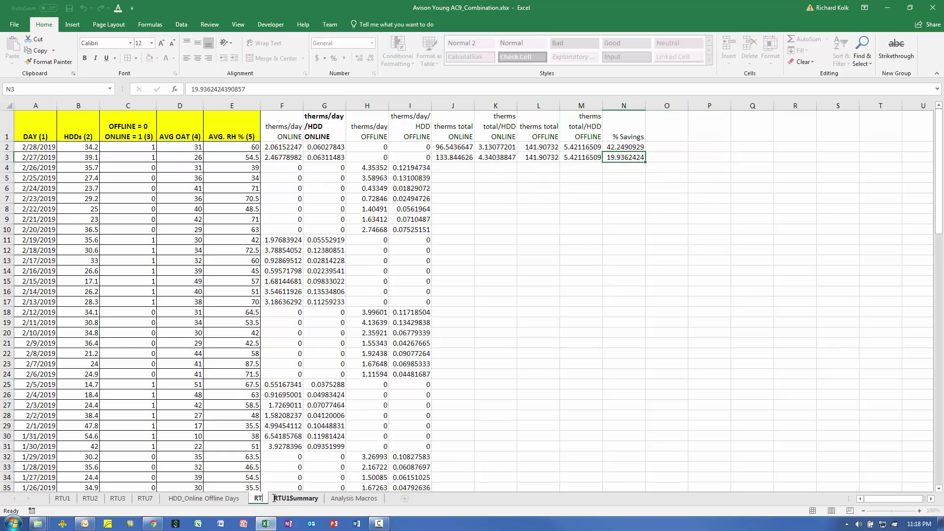
text(U2Summary)
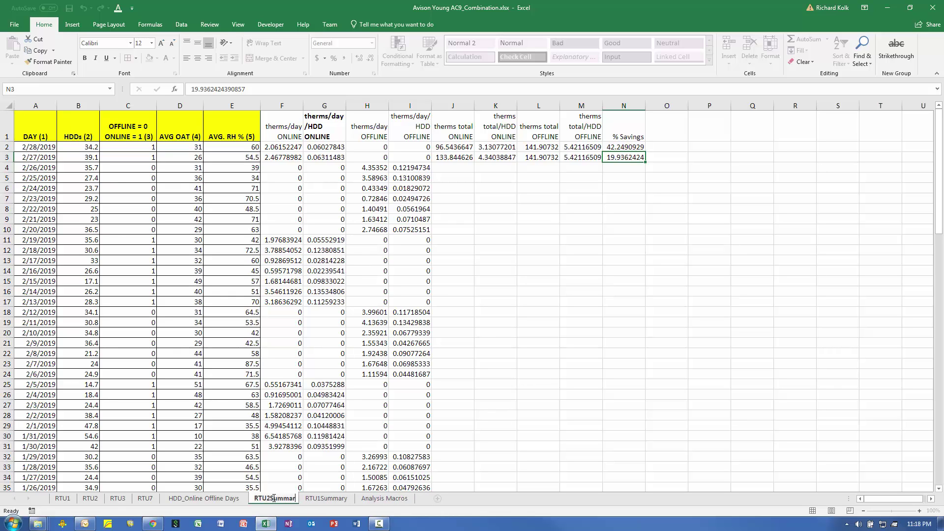
Step: Change the RTU Sheet Name on the Analysis Macros sheet to RTU3 and generate its daily data with the macro
click(385, 499)
double_click(221, 139)
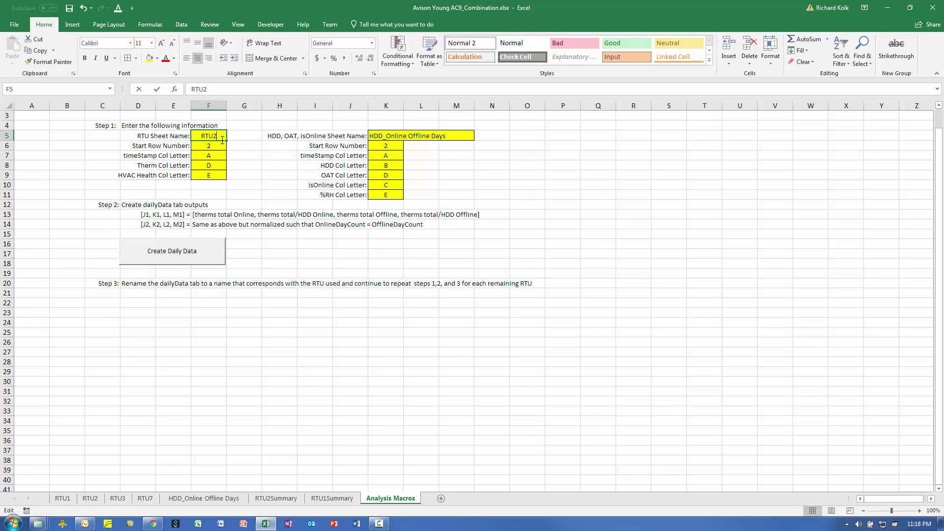
key(BackSpace)
text(3)
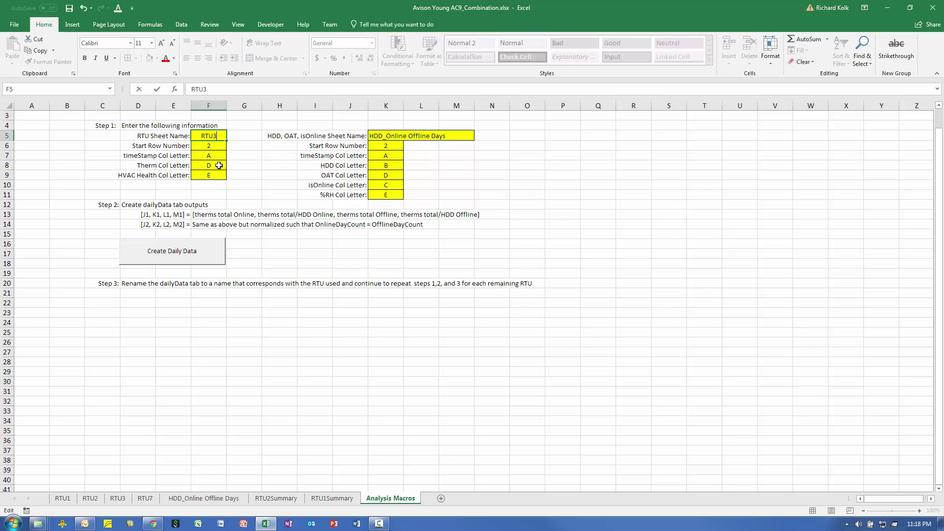
click(206, 245)
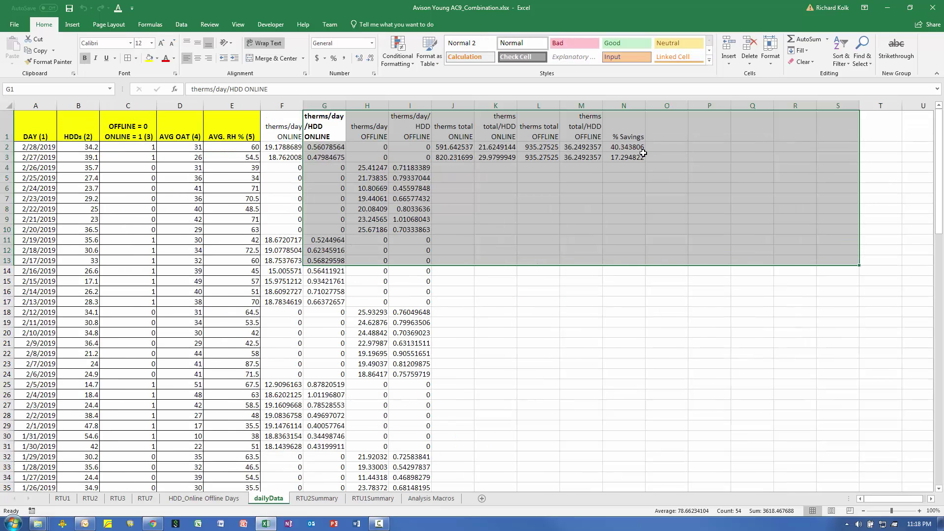
Step: Check the normalized % Savings for RTU3 in N3 and rename the dailyData sheet to RTU3Summary
click(639, 158)
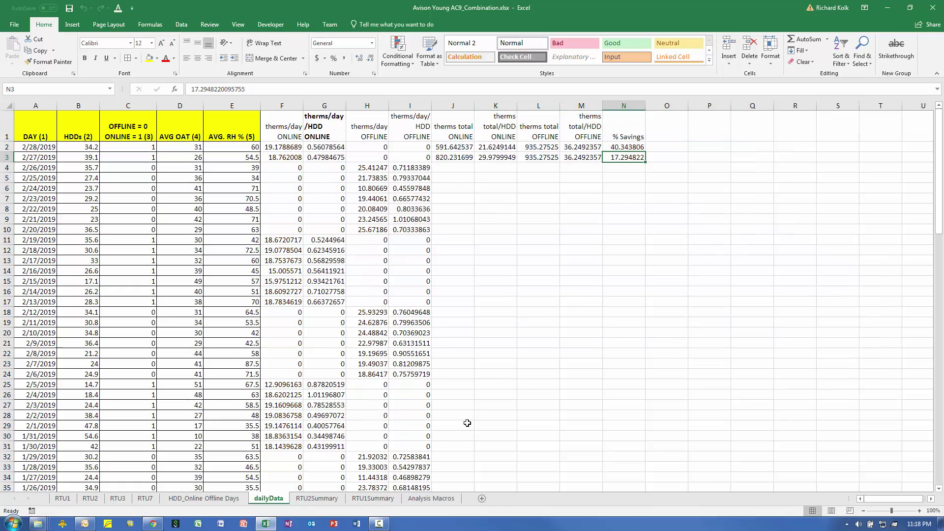
double_click(270, 498)
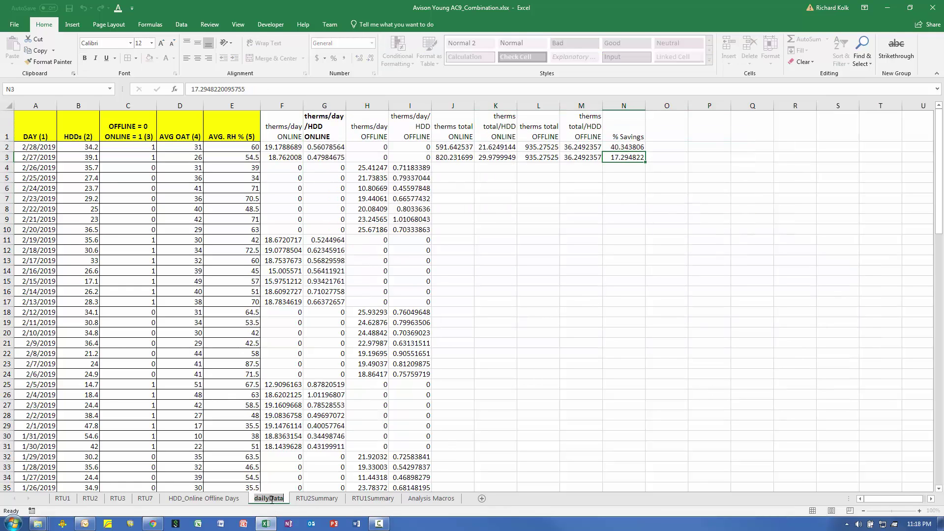
text(RTU3Summ)
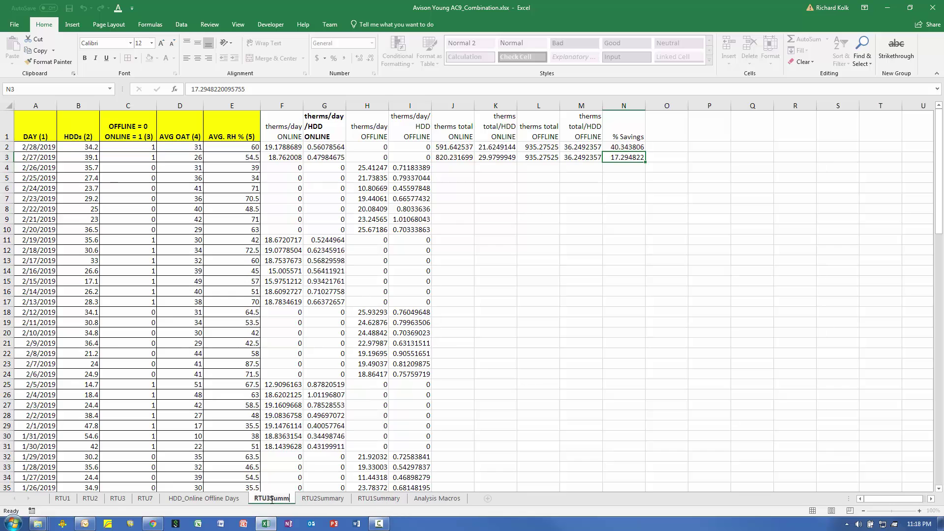
text(ary)
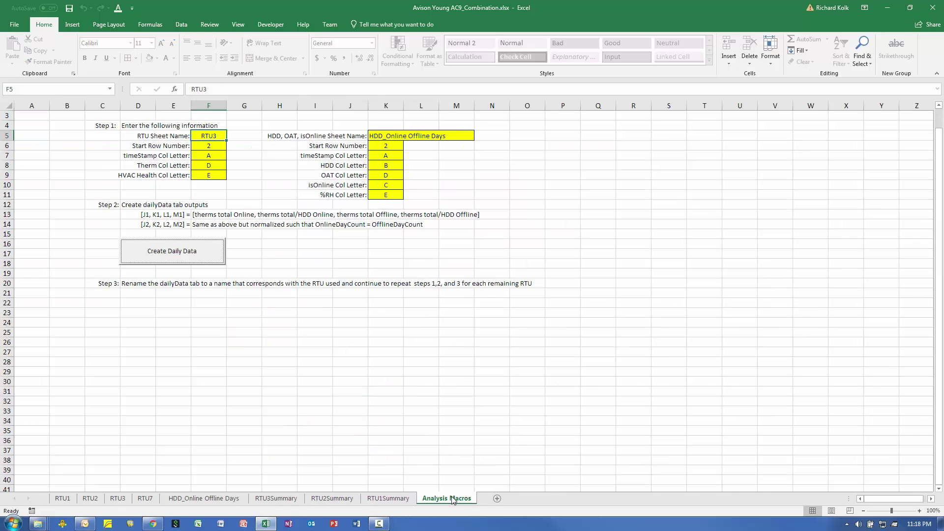
Step: Set the RTU Sheet Name on the Analysis Macros sheet to RTU7 and create its daily data with the macro
click(448, 497)
double_click(218, 137)
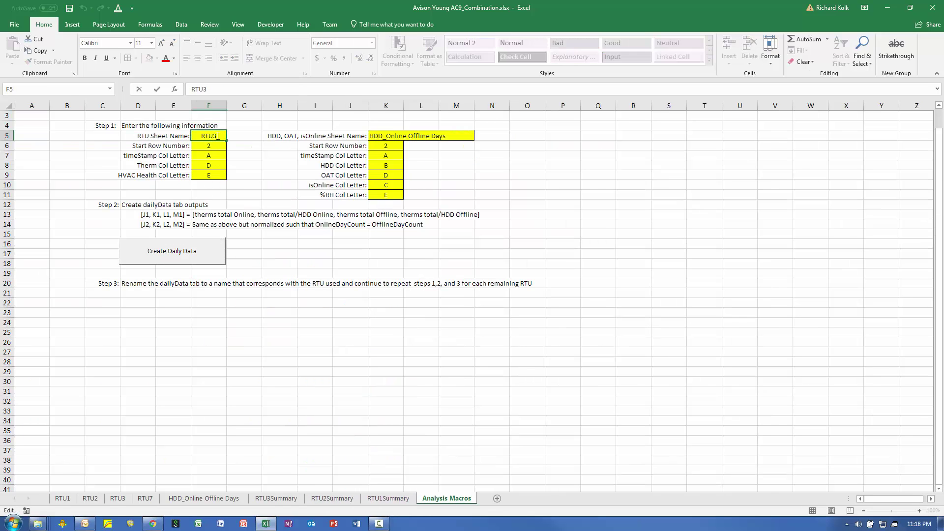
text(7)
click(205, 257)
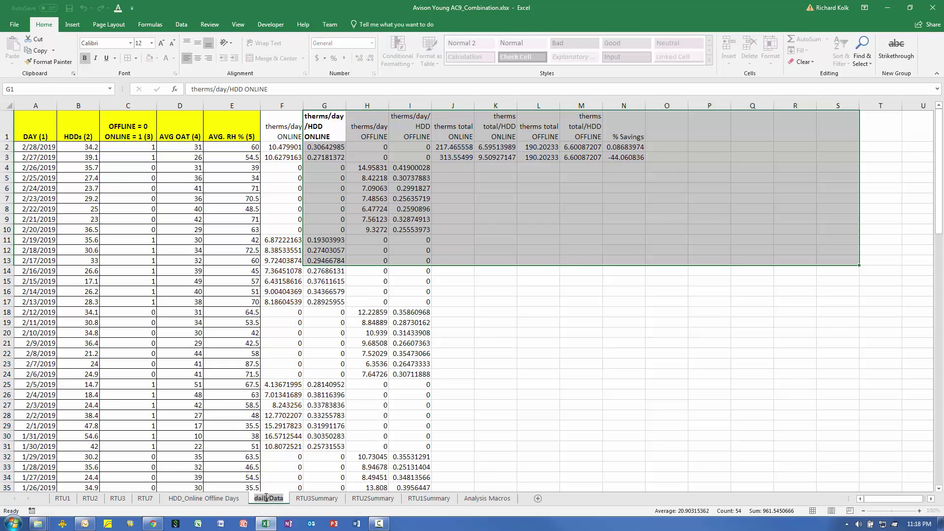
Step: Rename the dailyData sheet to RTU7Summary and check the normalized % Savings in N3
text(RTU7Su)
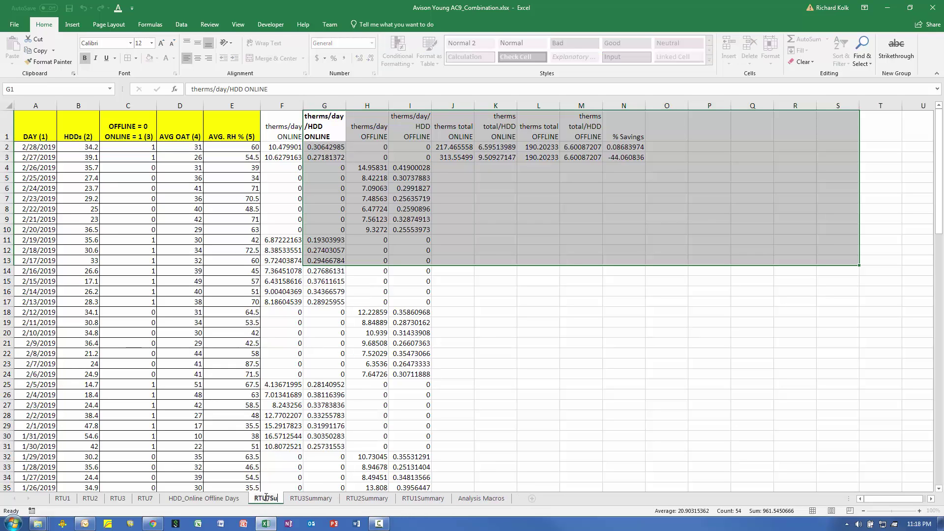
text(mmary)
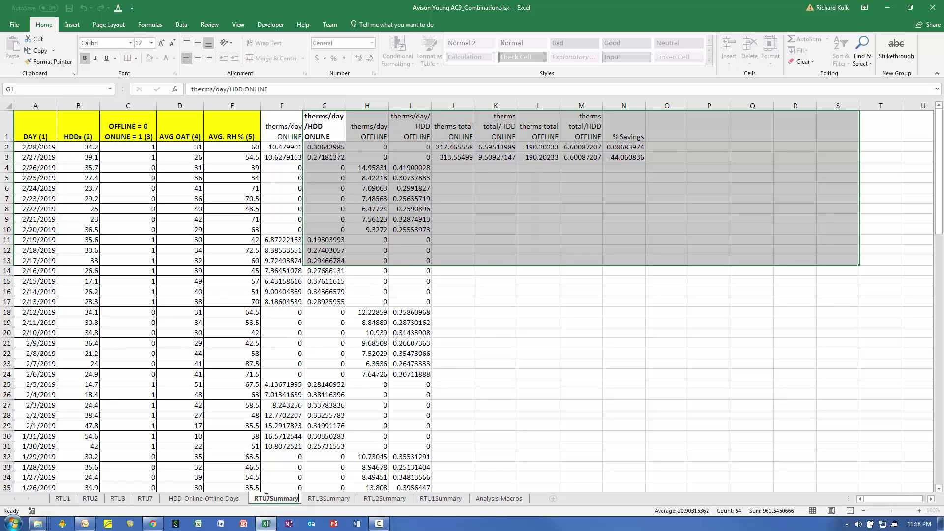
click(627, 159)
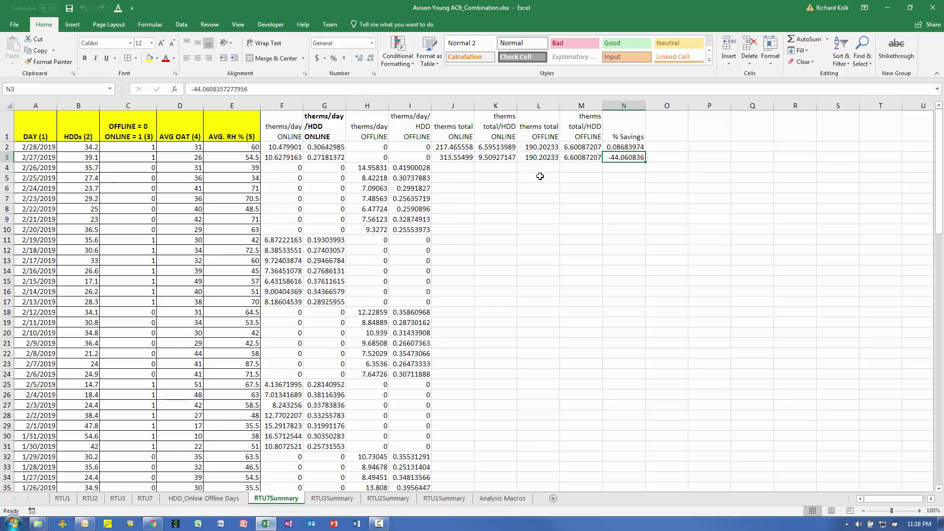
click(569, 209)
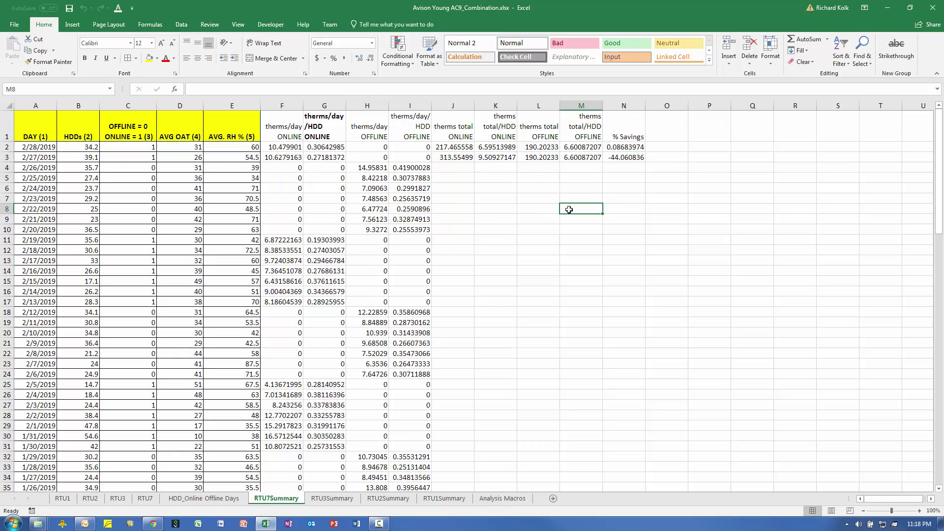